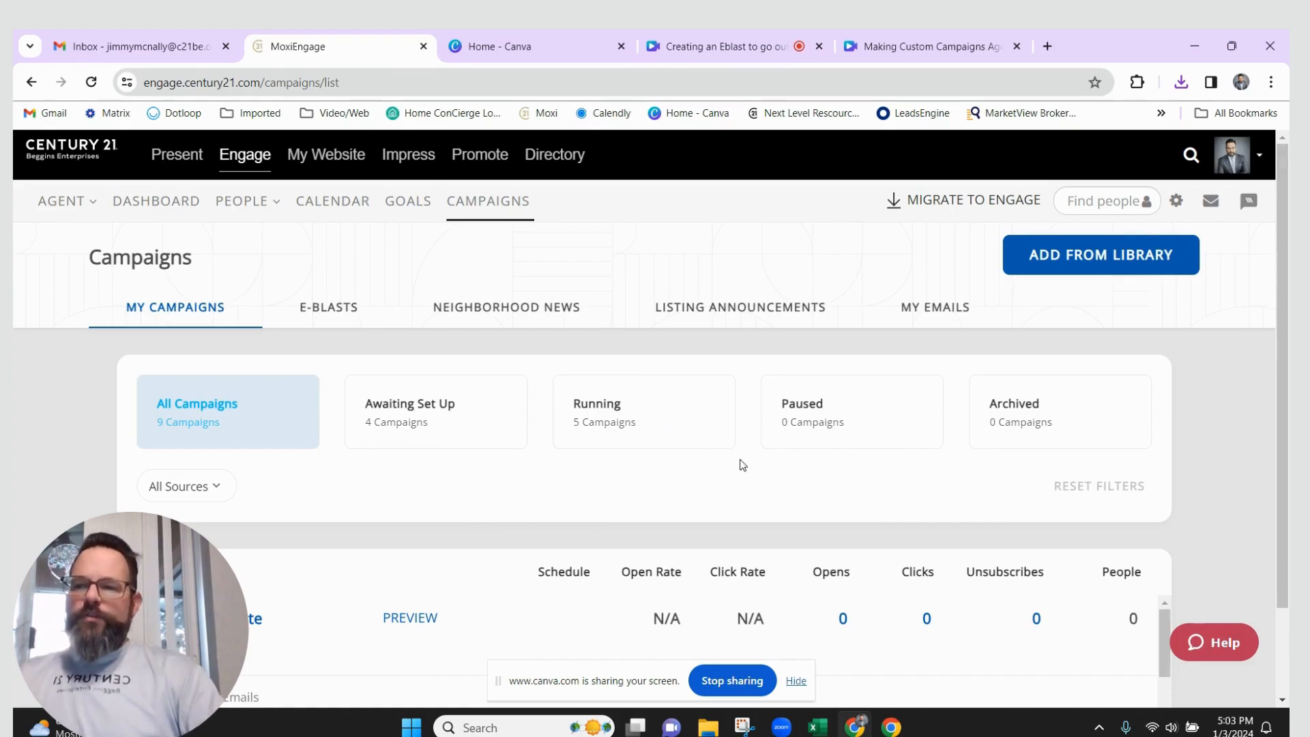
Add the 'Blank Template - Campaign or Eblast - By Date' template from the library to My Campaigns
left_click(1115, 255)
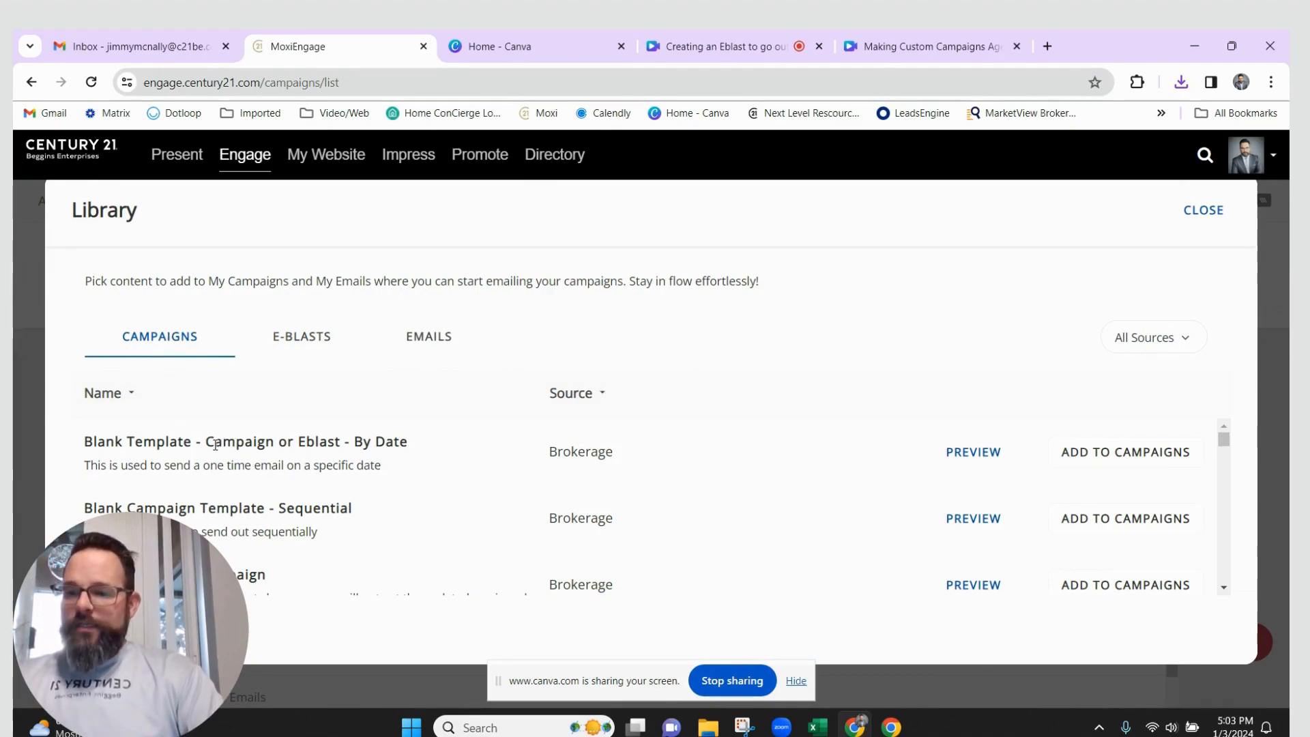
left_click_drag(204, 445, 394, 445)
left_click(1098, 466)
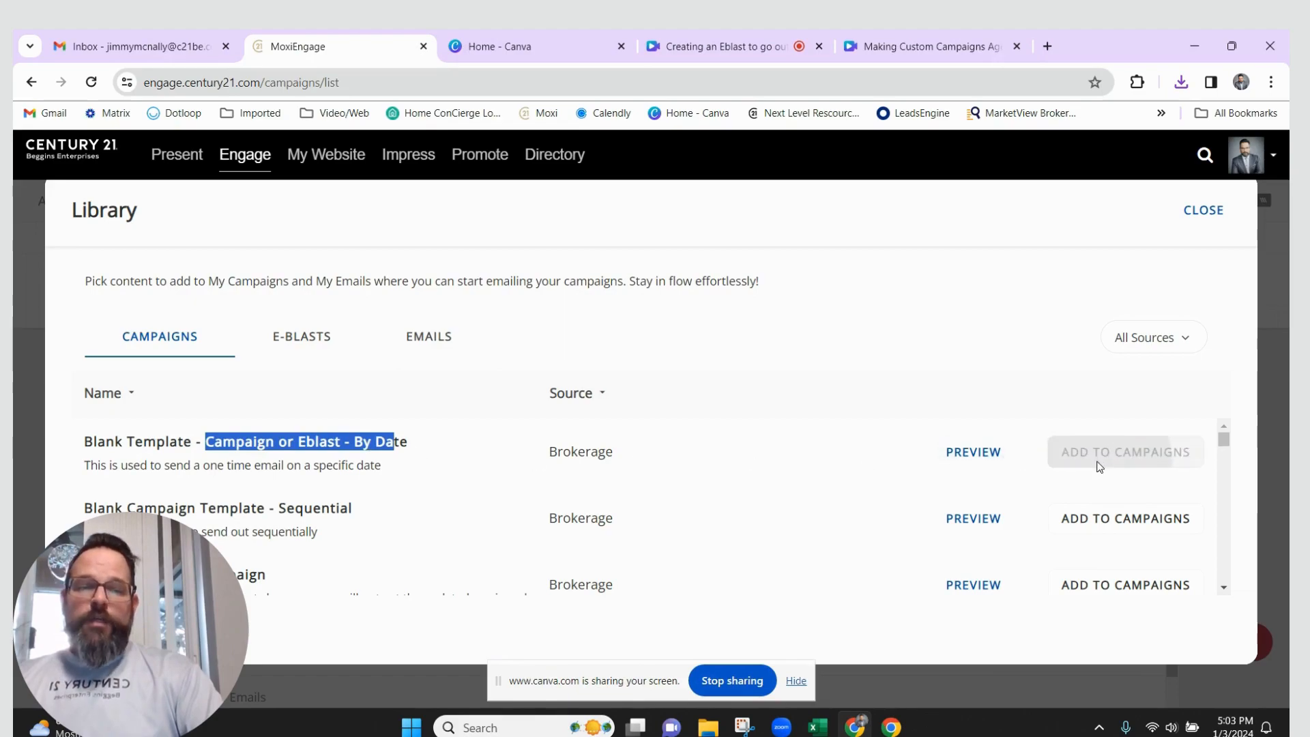
left_click(1214, 213)
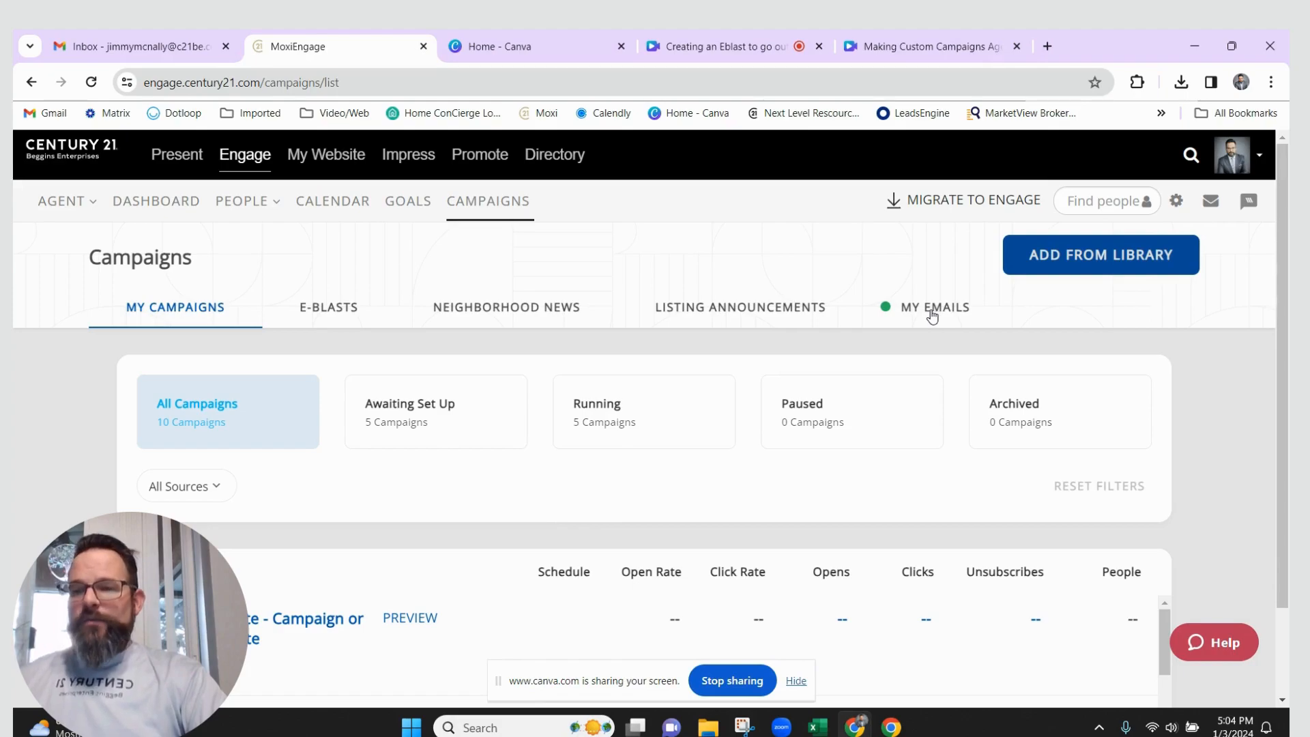
Duplicate the 'Test Campaign Part 3' email in My Emails to create 'Test Campaign Part 3 Copy 1'
left_click(932, 314)
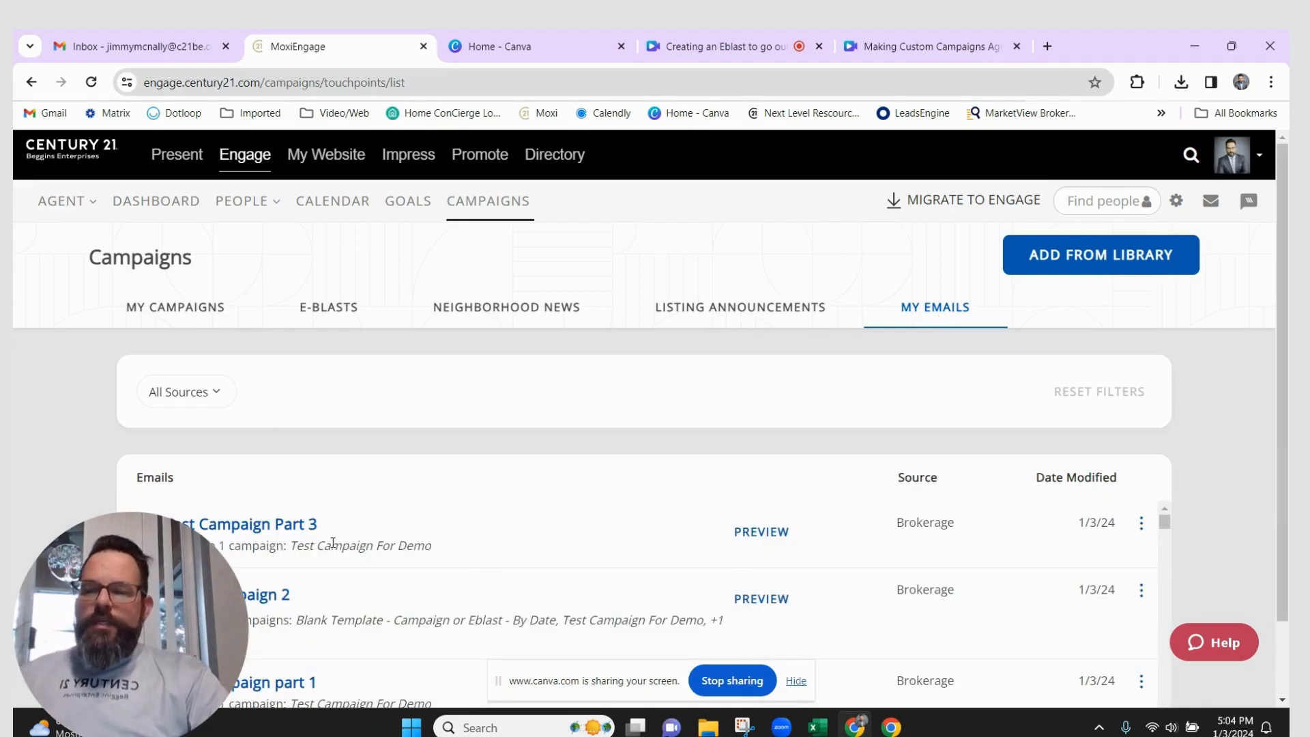
scroll(382, 546, "down", 1)
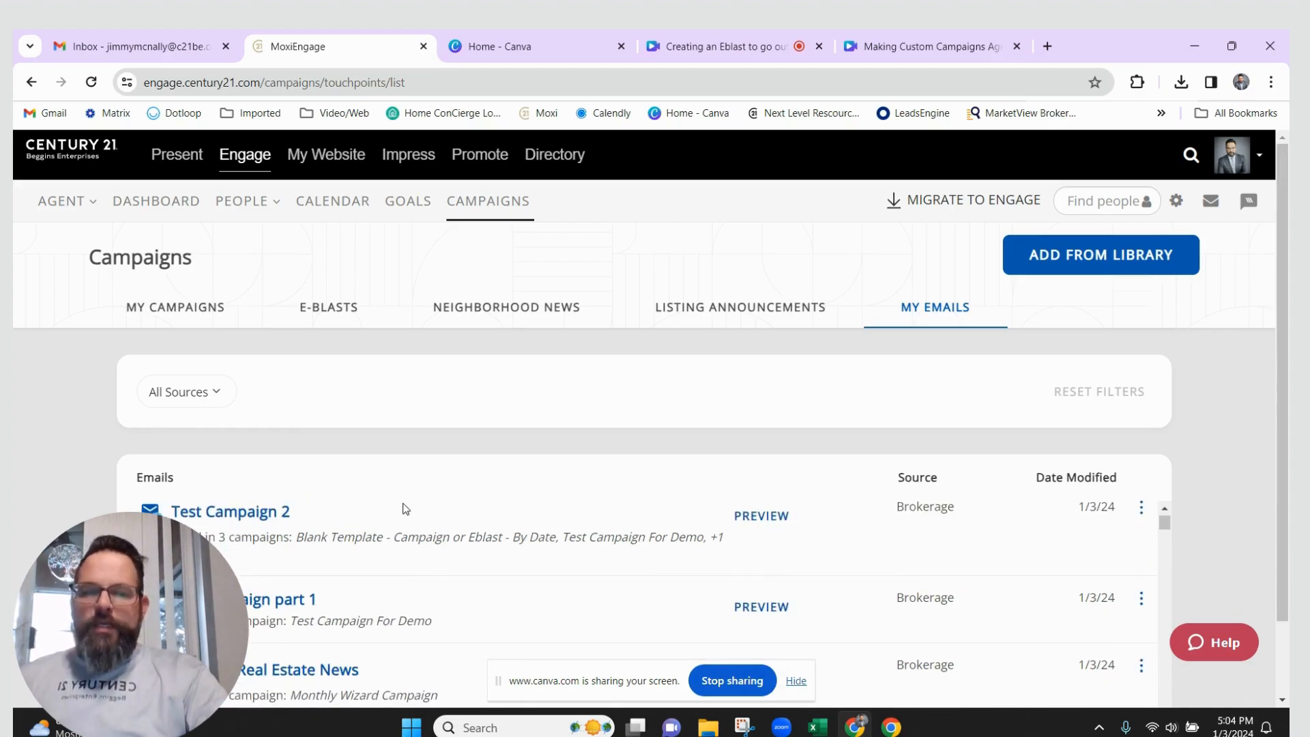
scroll(441, 560, "up", 1)
scroll(337, 580, "down", 5)
scroll(338, 589, "down", 5)
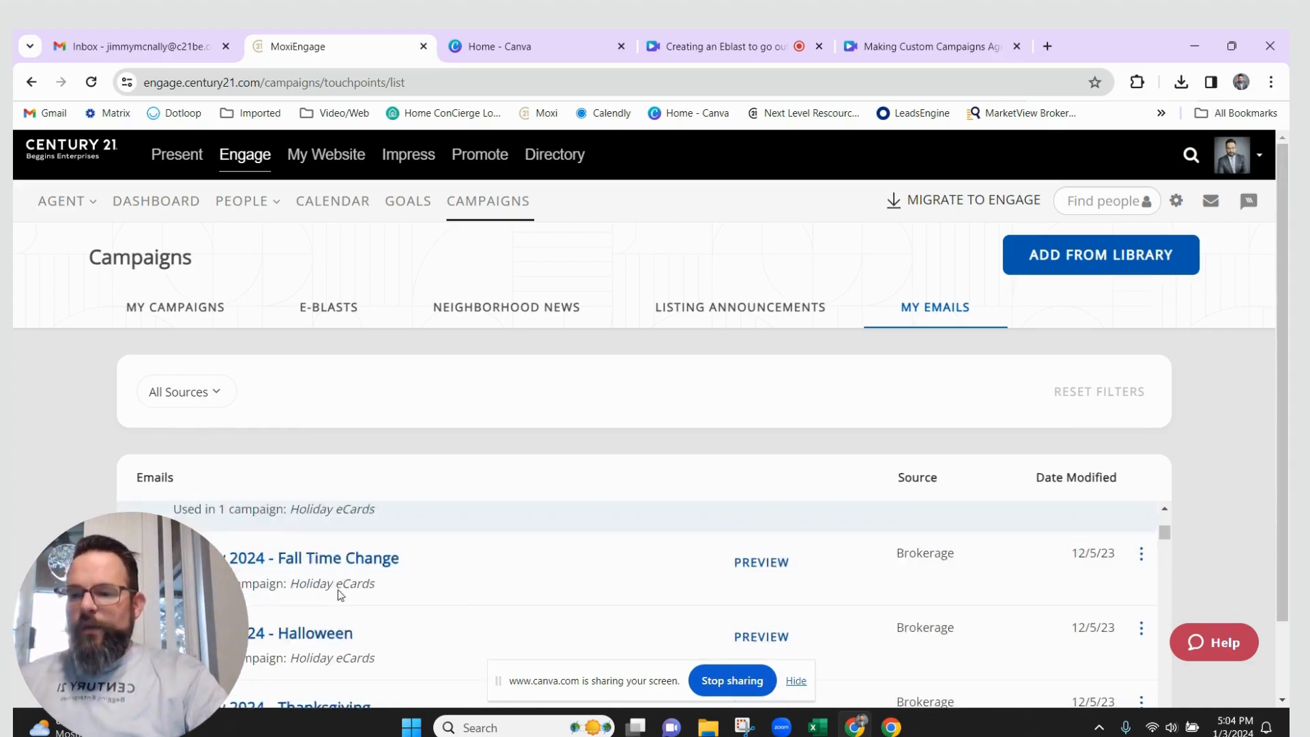
scroll(387, 607, "up", 15)
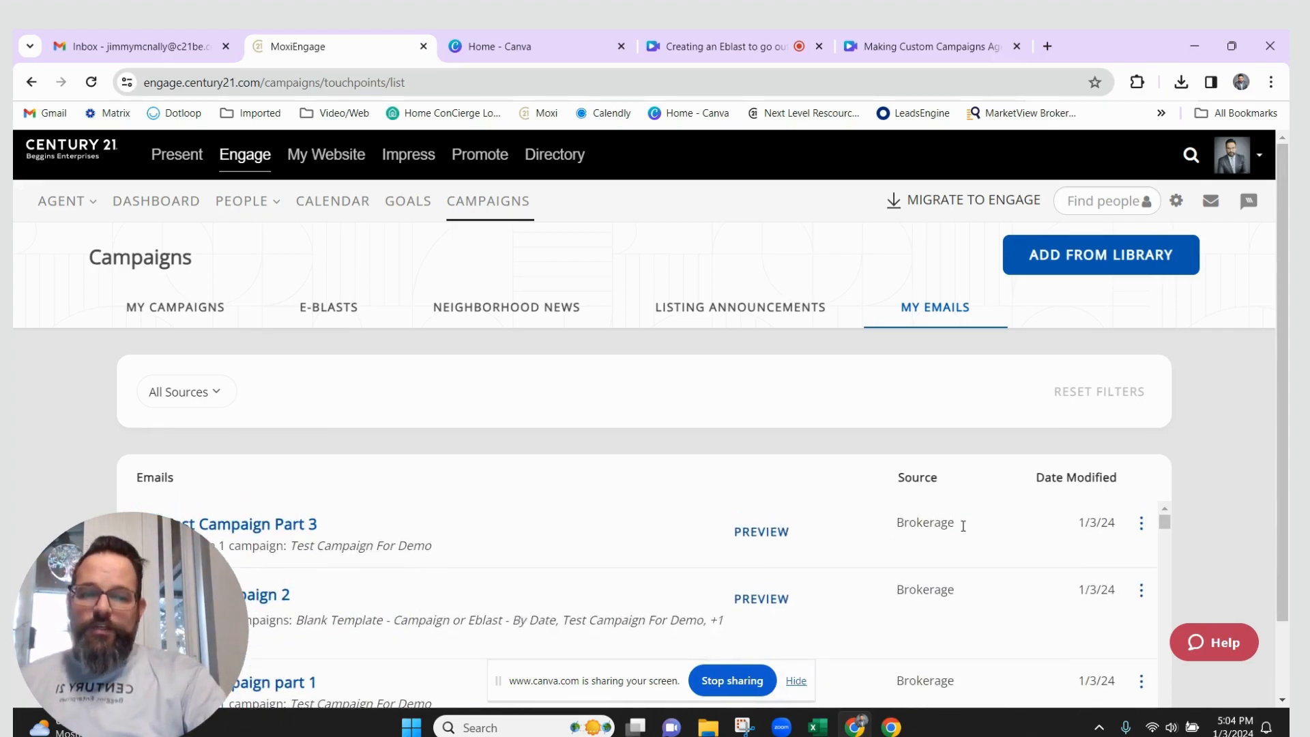
left_click(1141, 523)
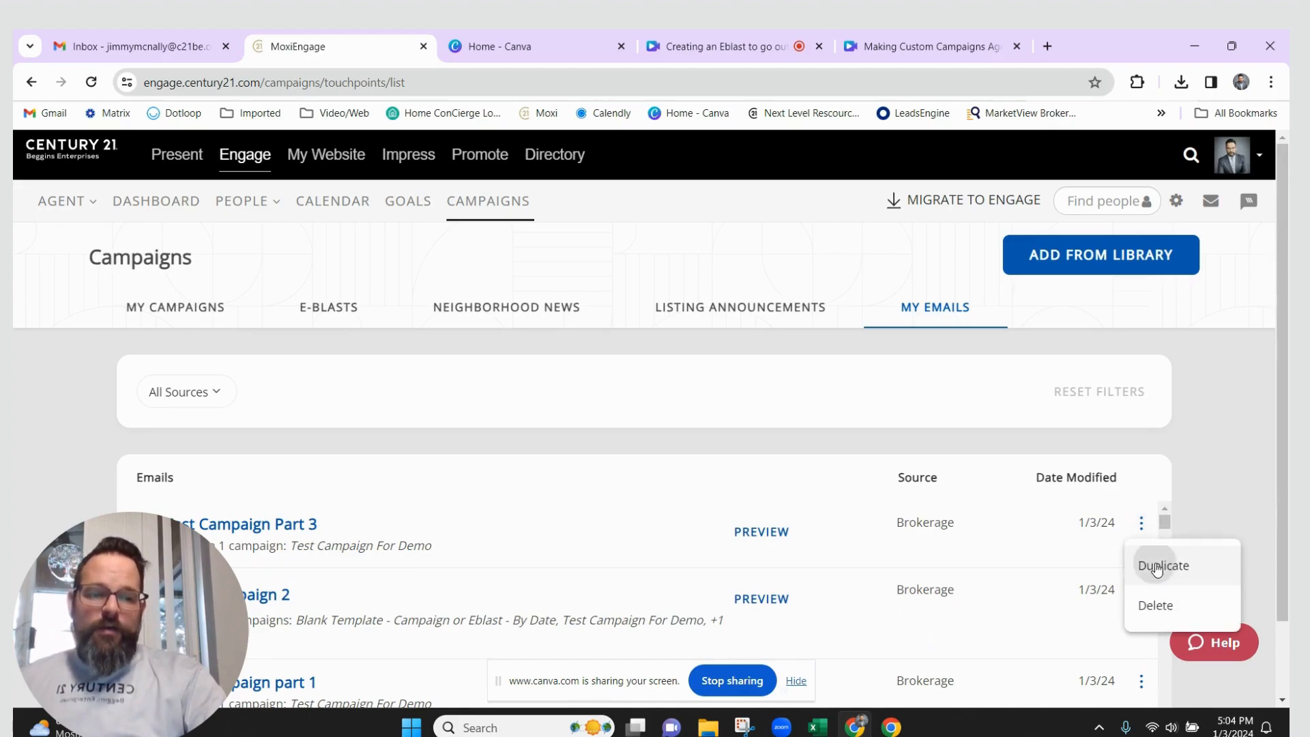
left_click(1153, 563)
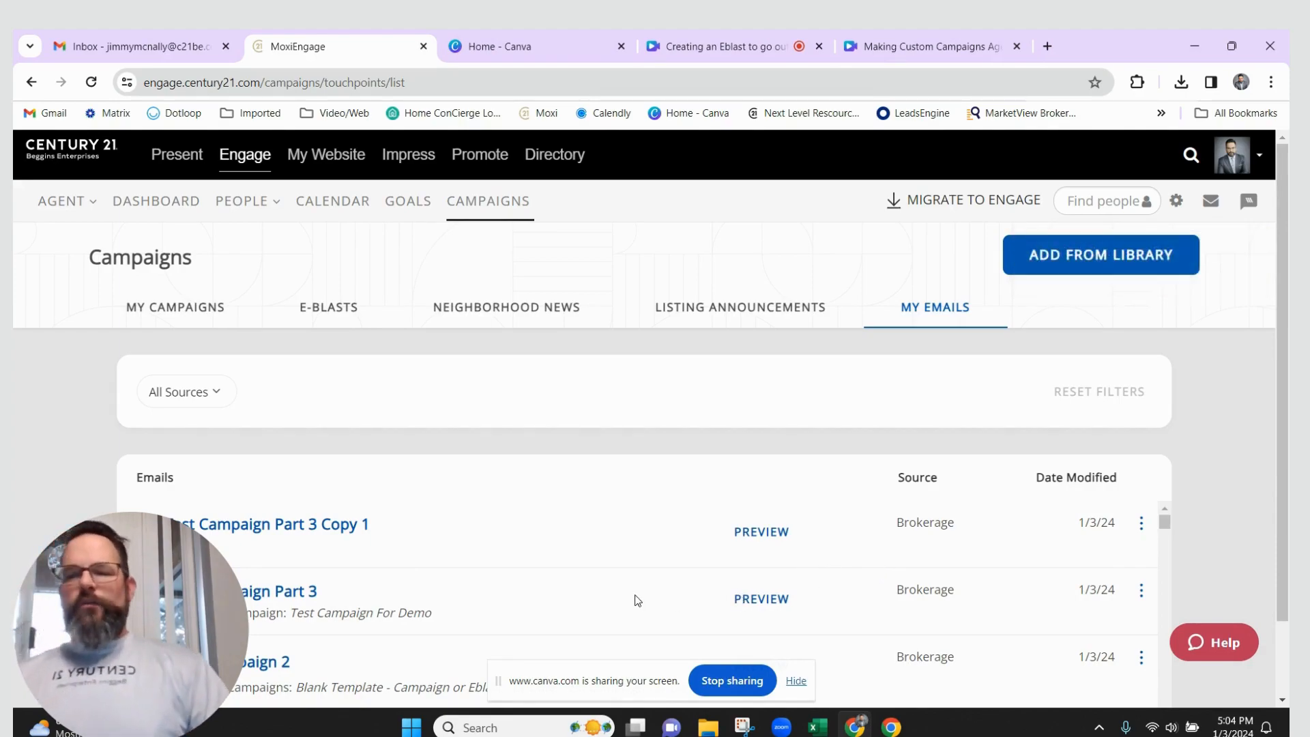
Rename the copied email to 'Email for Dated Eblast'
left_click(290, 526)
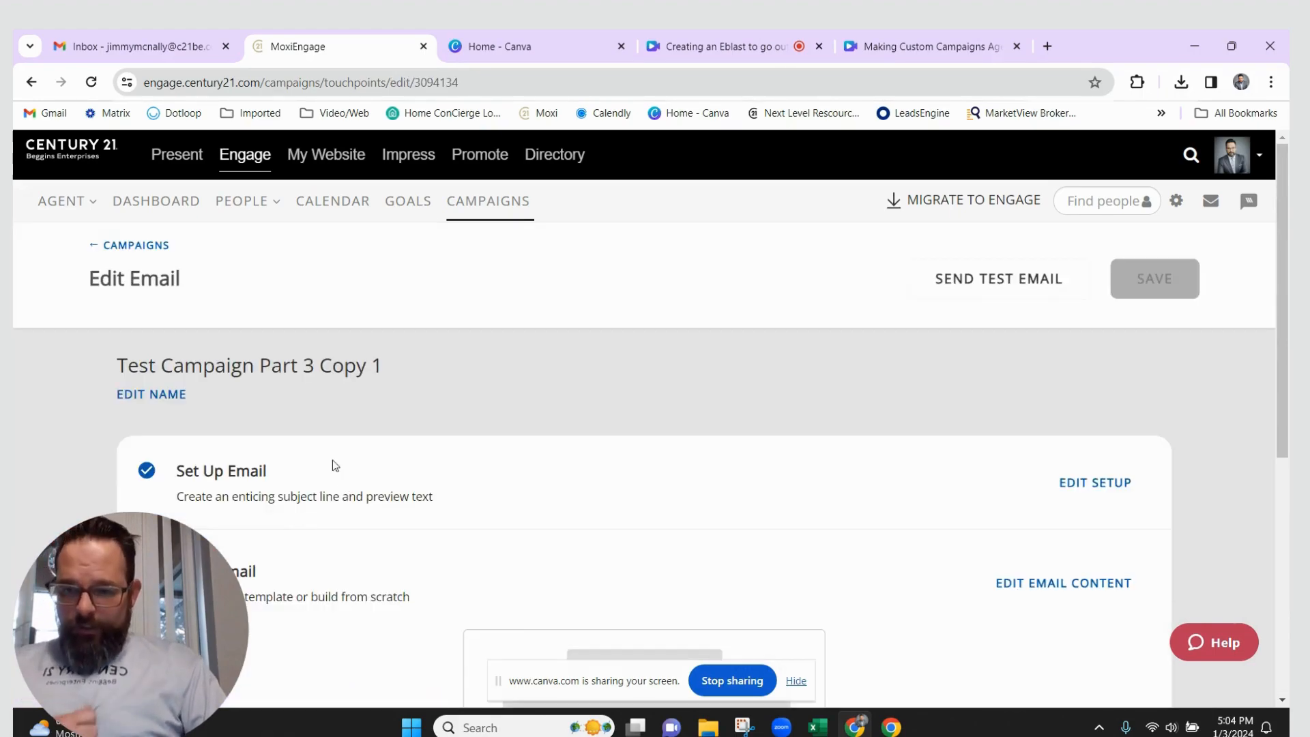
left_click(150, 394)
triple_click(210, 386)
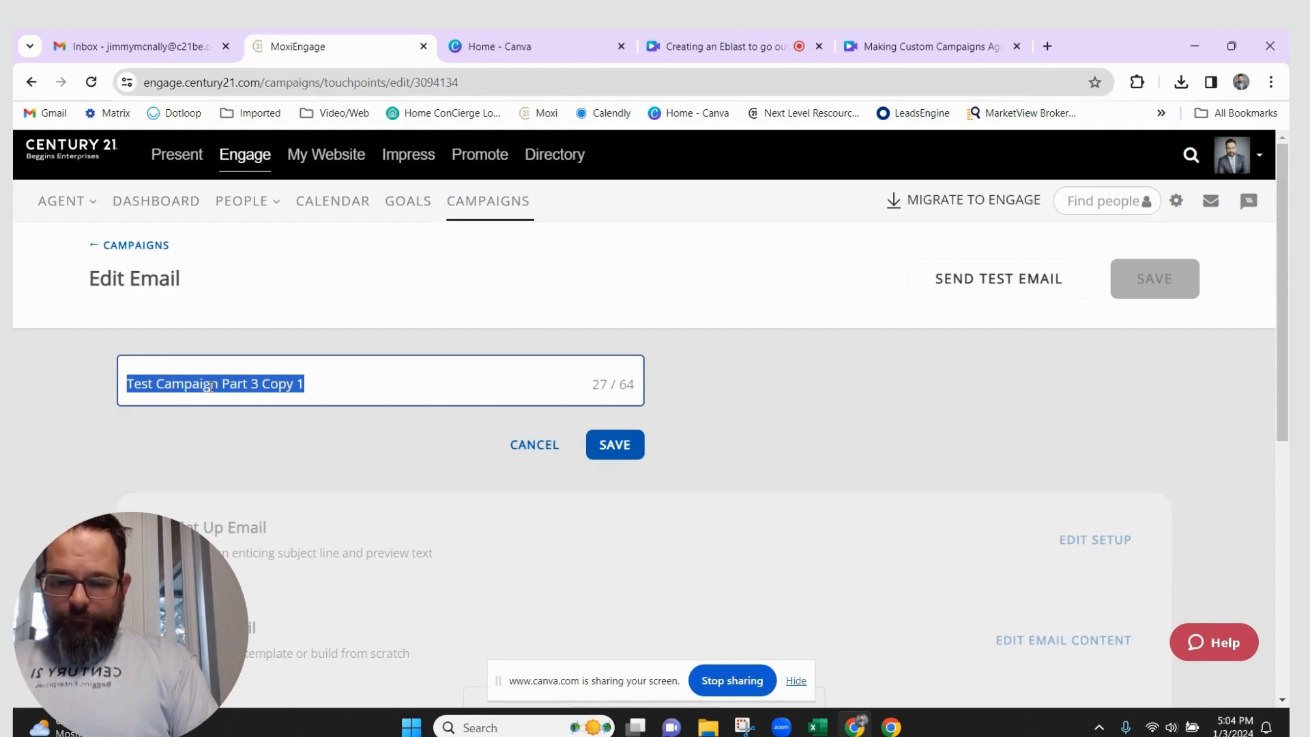
type("Email for Date")
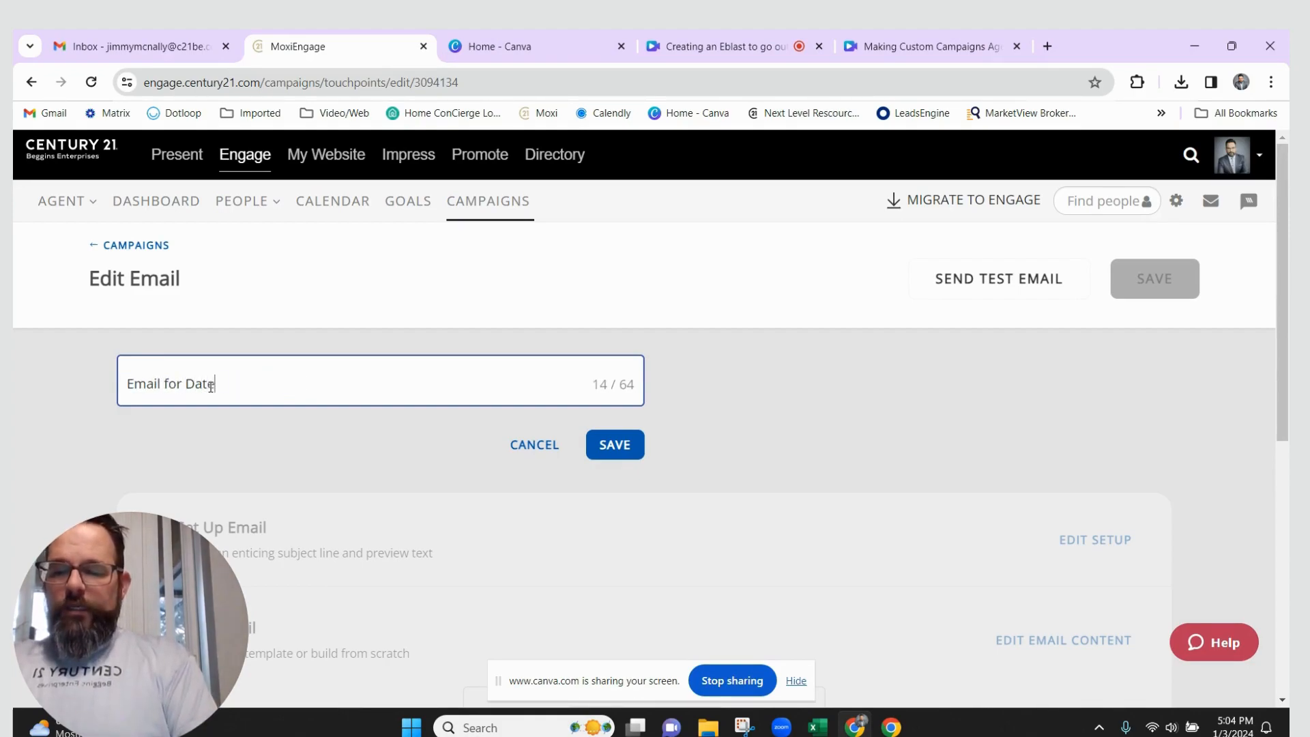
type("d Eblast")
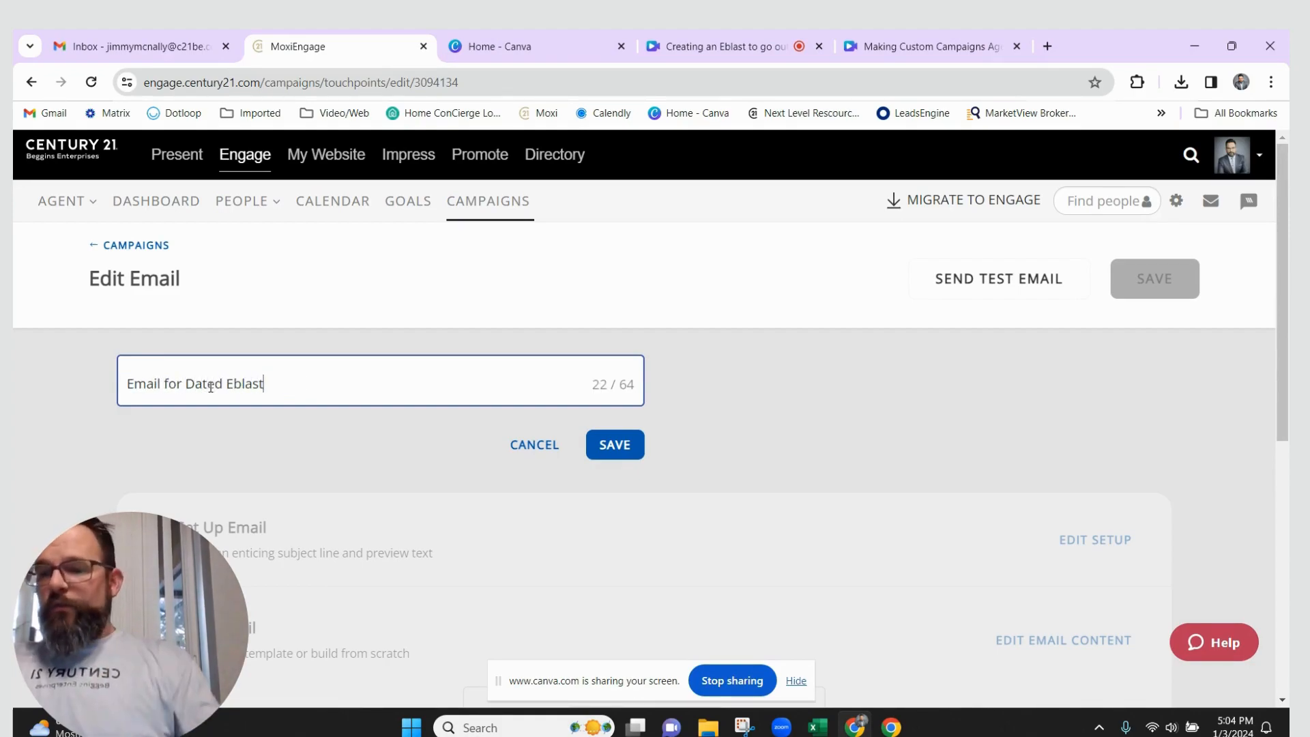
left_click(622, 446)
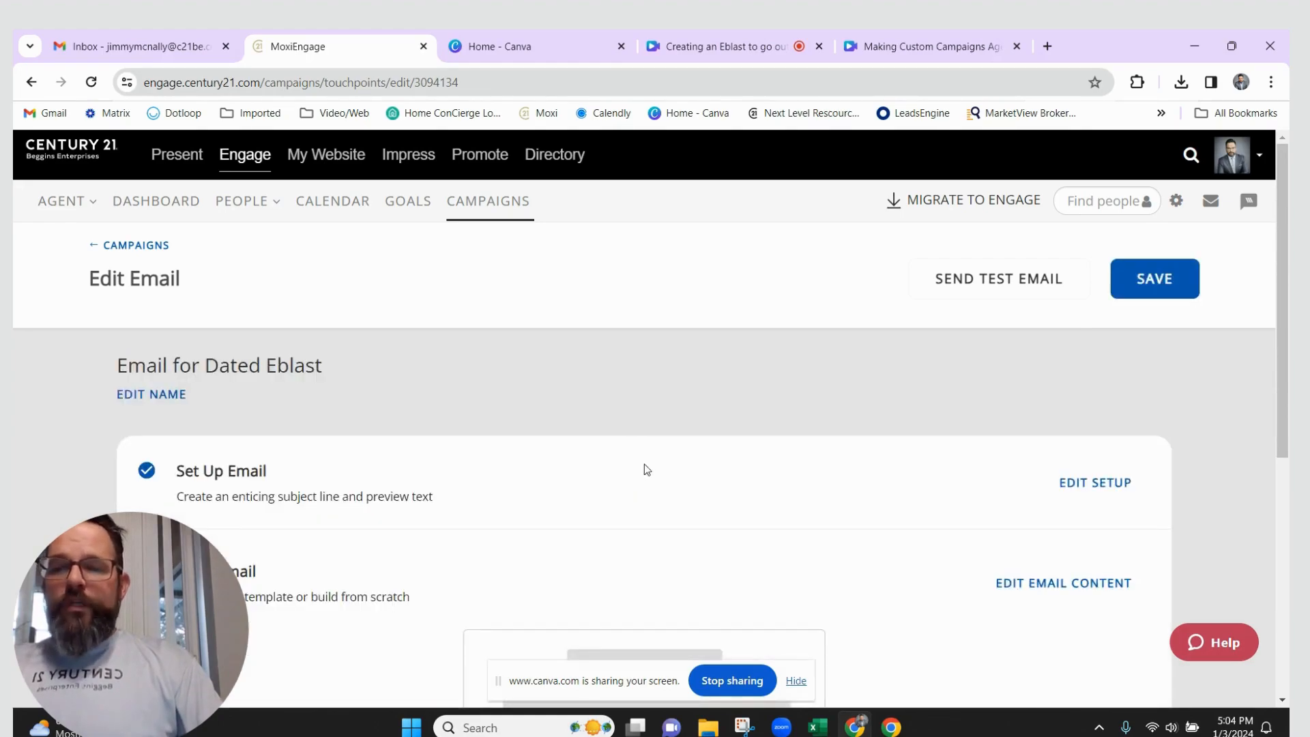
Set subject 'Monthly News Letter' and preview text 'Please read now!!!!!', then save the email setup
left_click(1117, 488)
left_click_drag(352, 567, 191, 568)
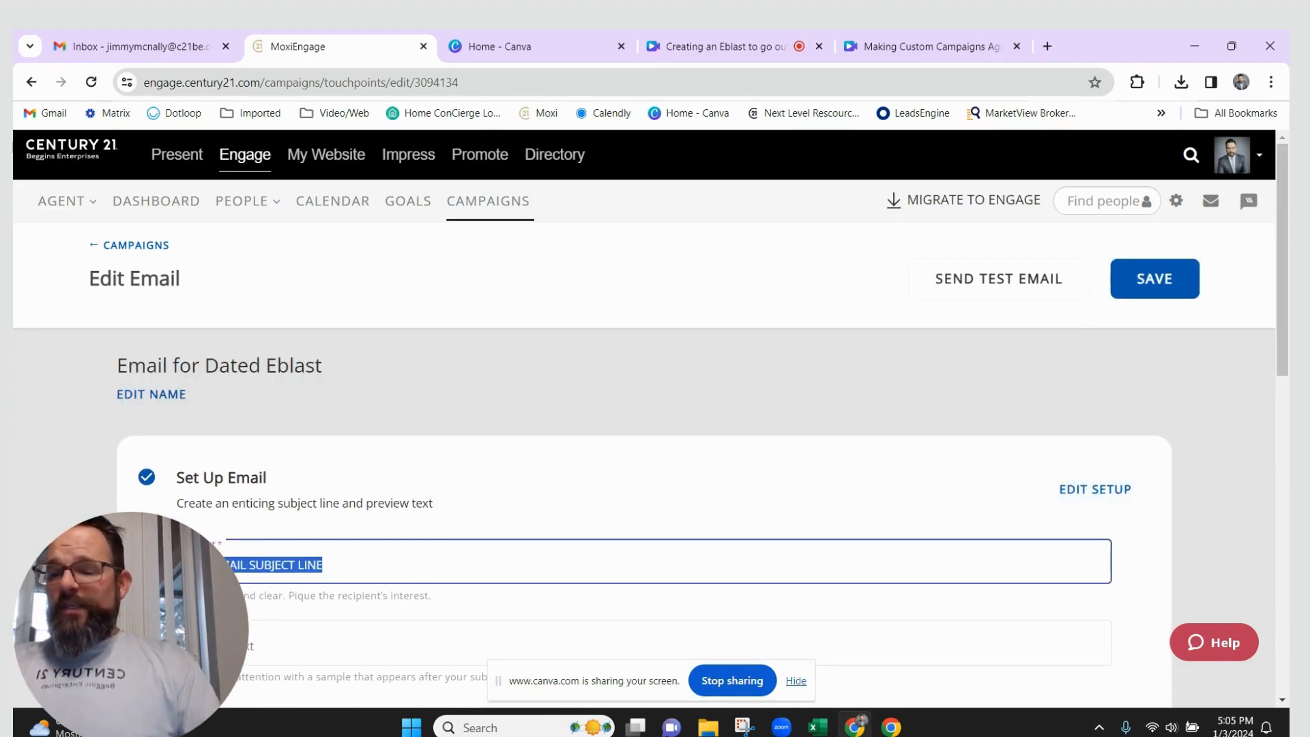
key("BackSpace")
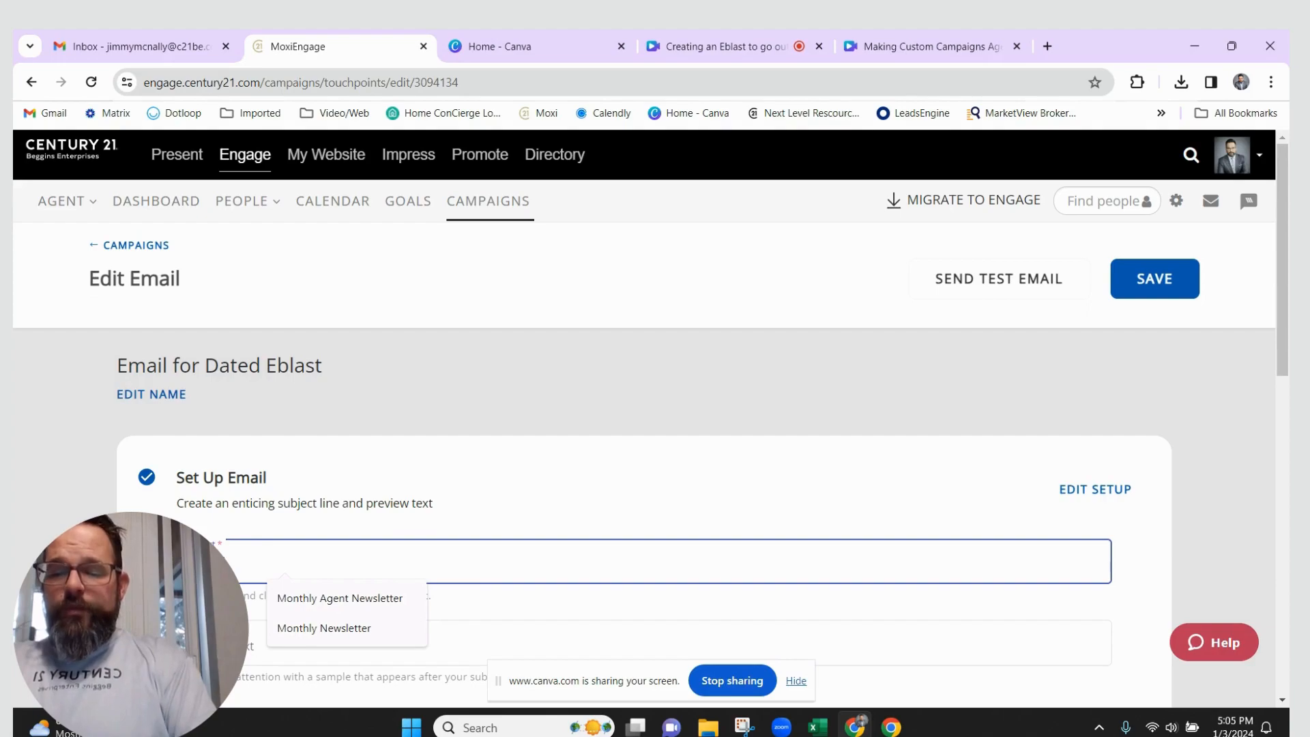
type("Monthly News Letter")
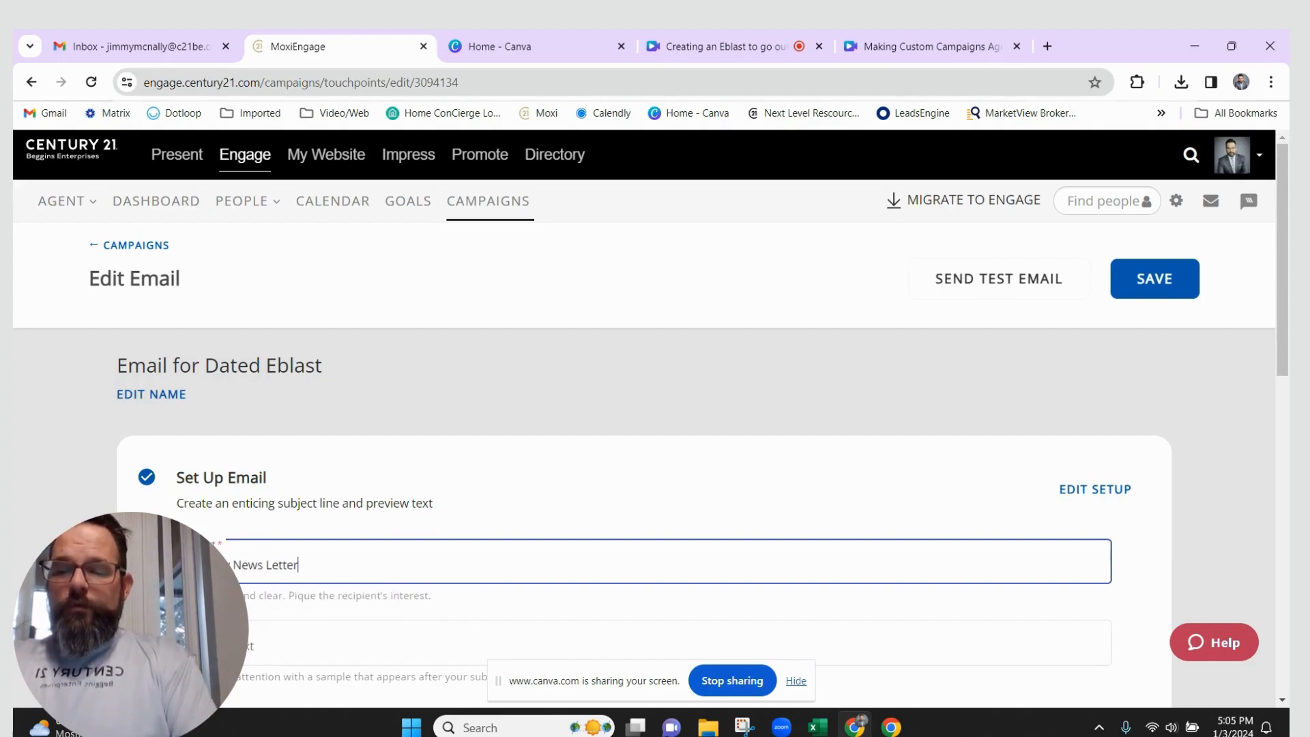
scroll(369, 526, "down", 2)
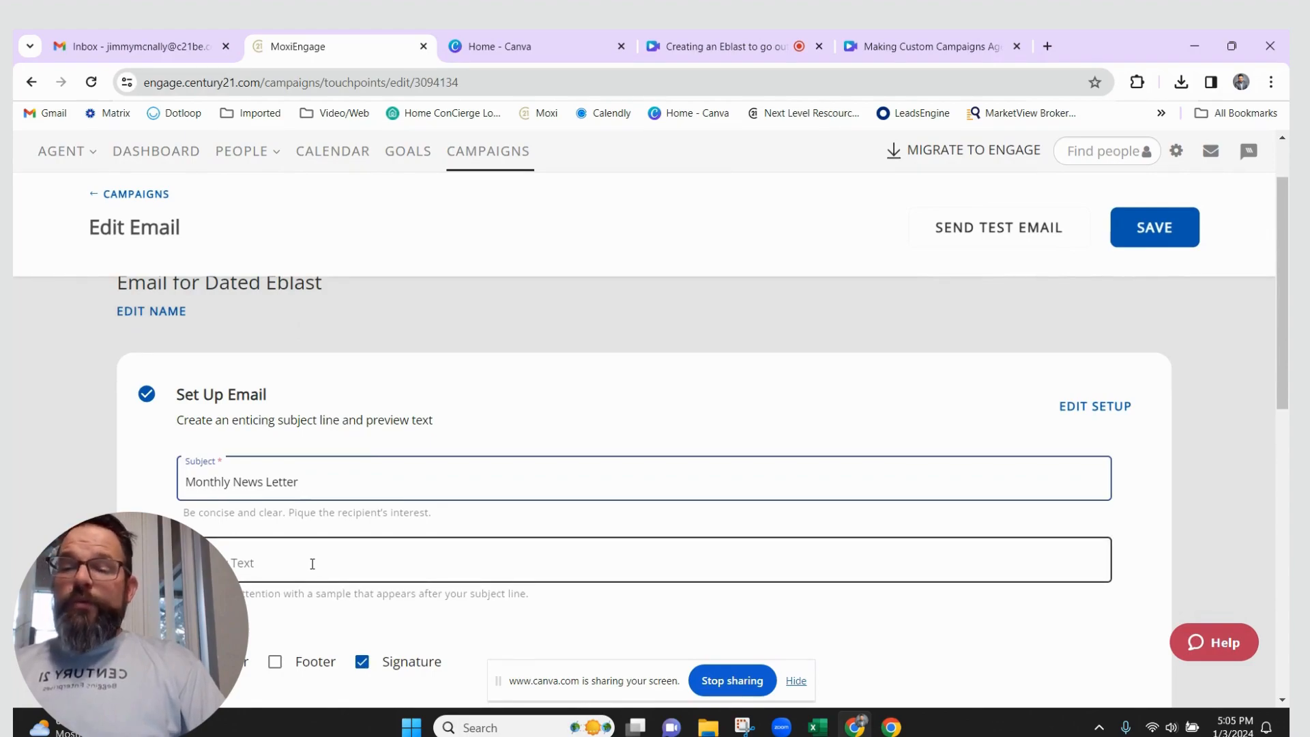
left_click(313, 563)
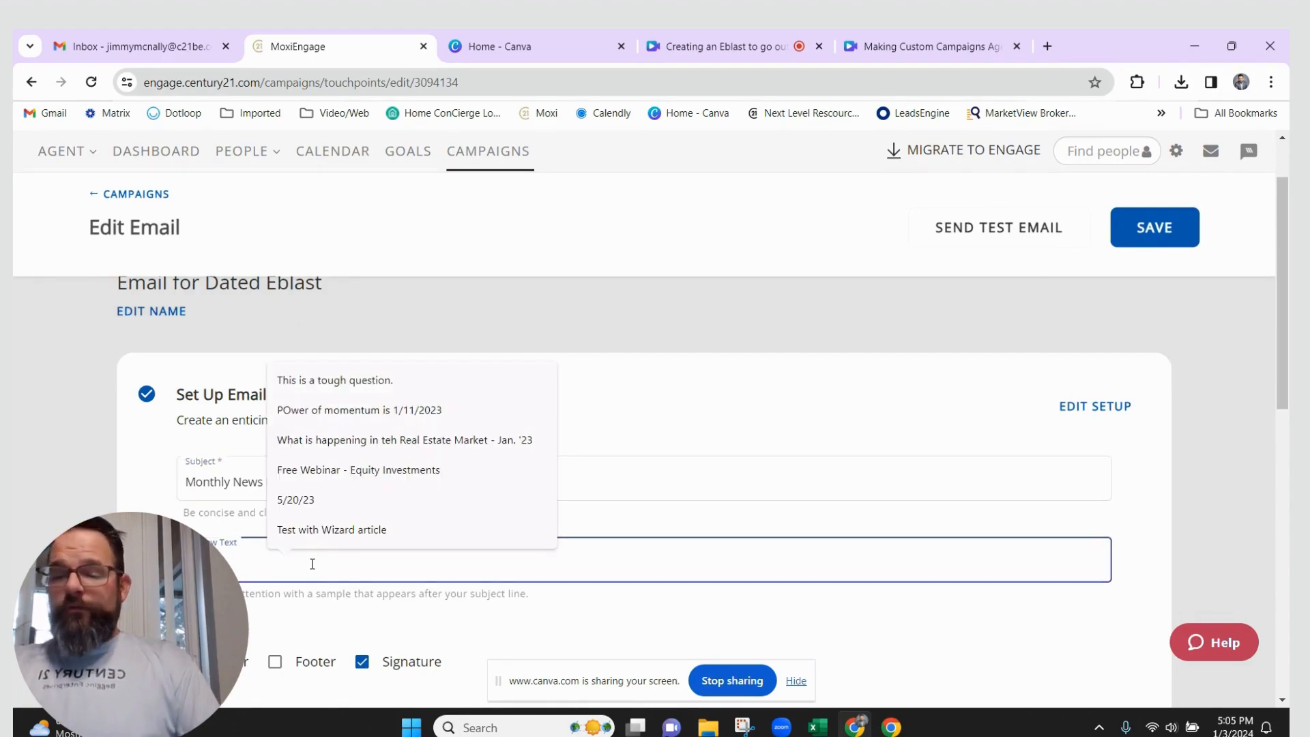
type("Please read")
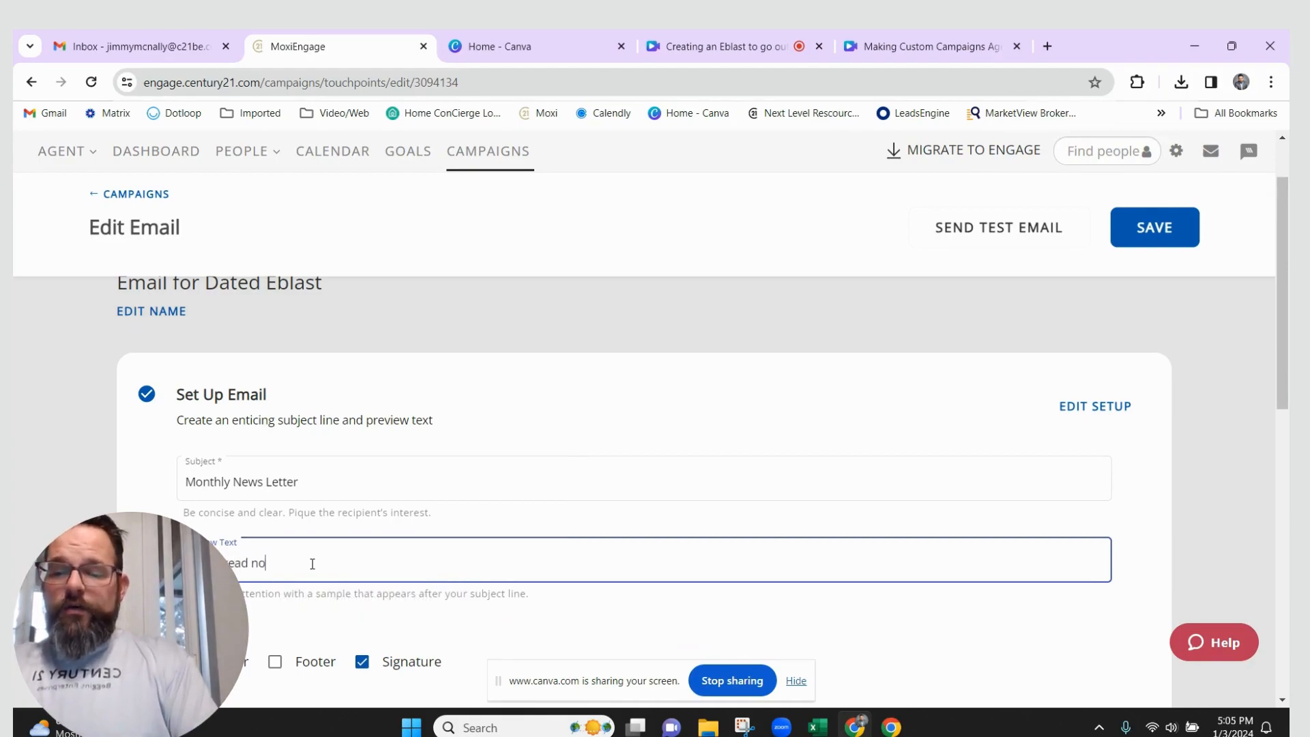
type(" now!!!!!")
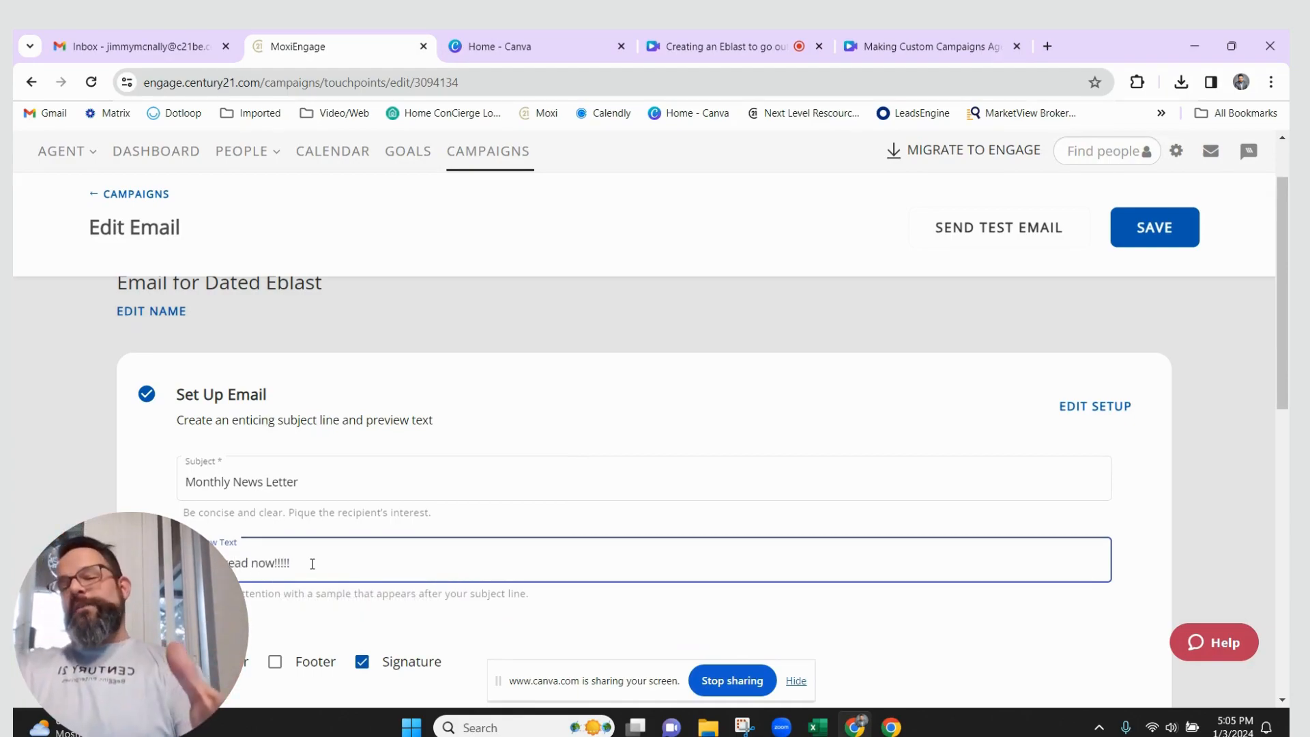
scroll(667, 597, "down", 4)
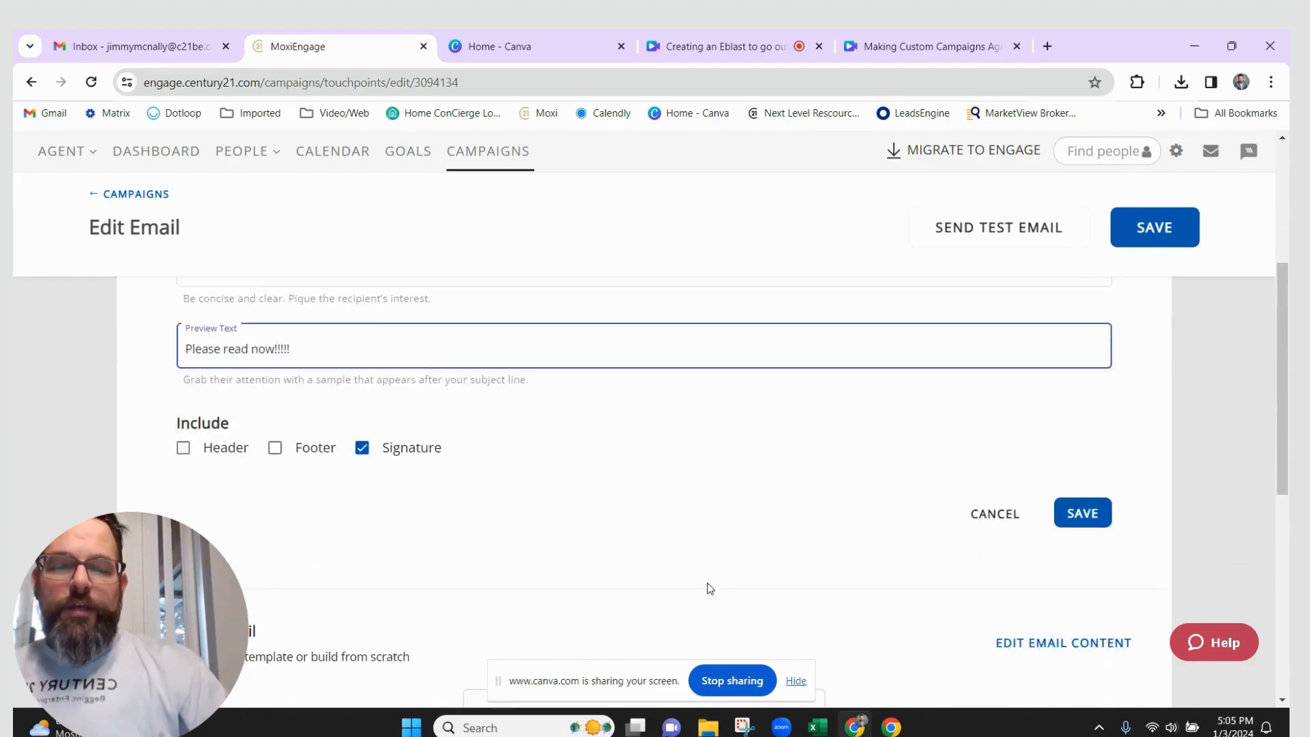
left_click(1082, 477)
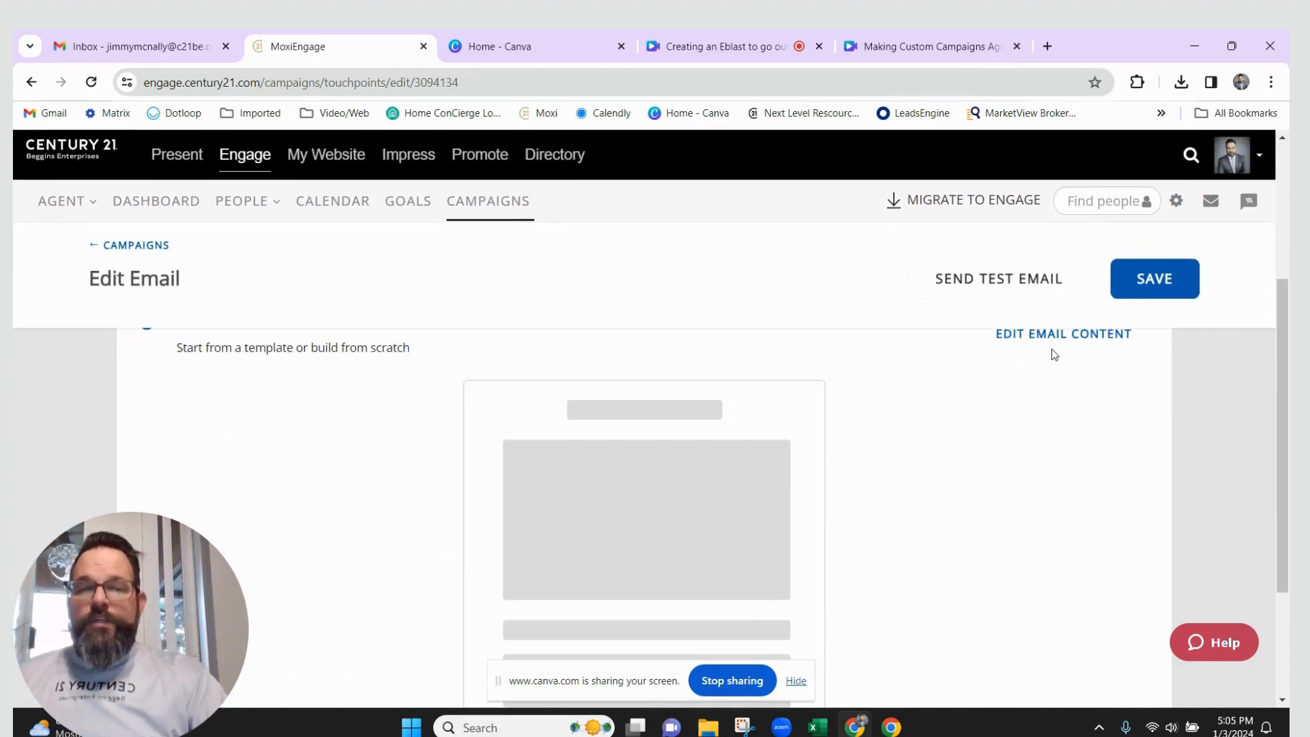
scroll(950, 444, "up", 1)
Drop a Divider block under the I NEED YOUR HELP image in the email content
left_click(1057, 418)
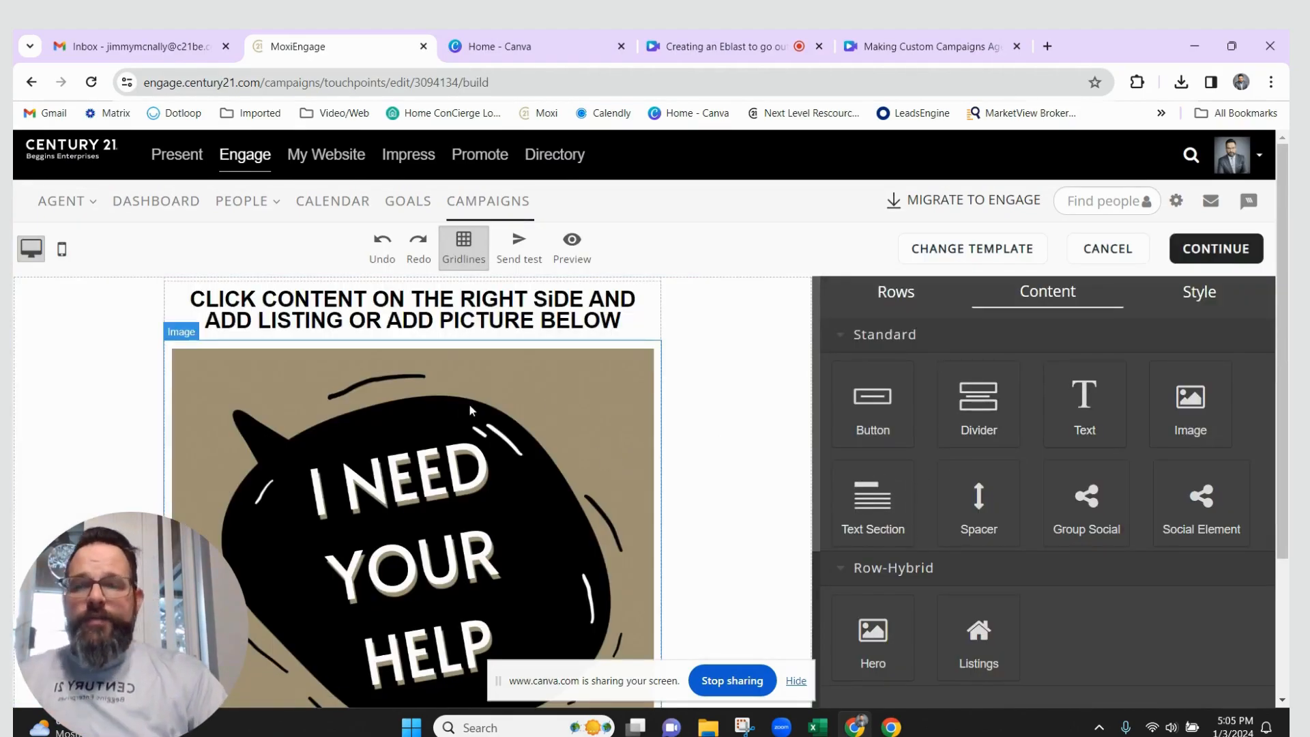
scroll(469, 410, "down", 10)
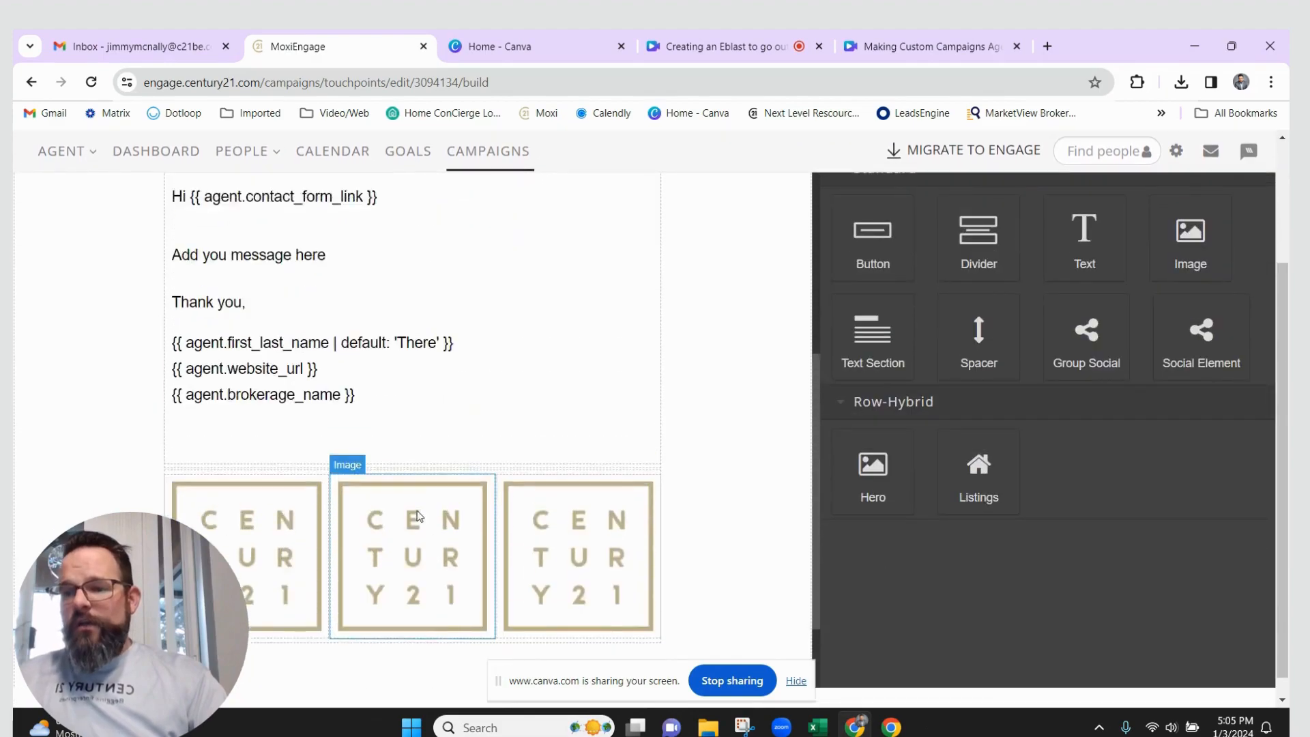
scroll(418, 516, "up", 2)
scroll(433, 389, "up", 5)
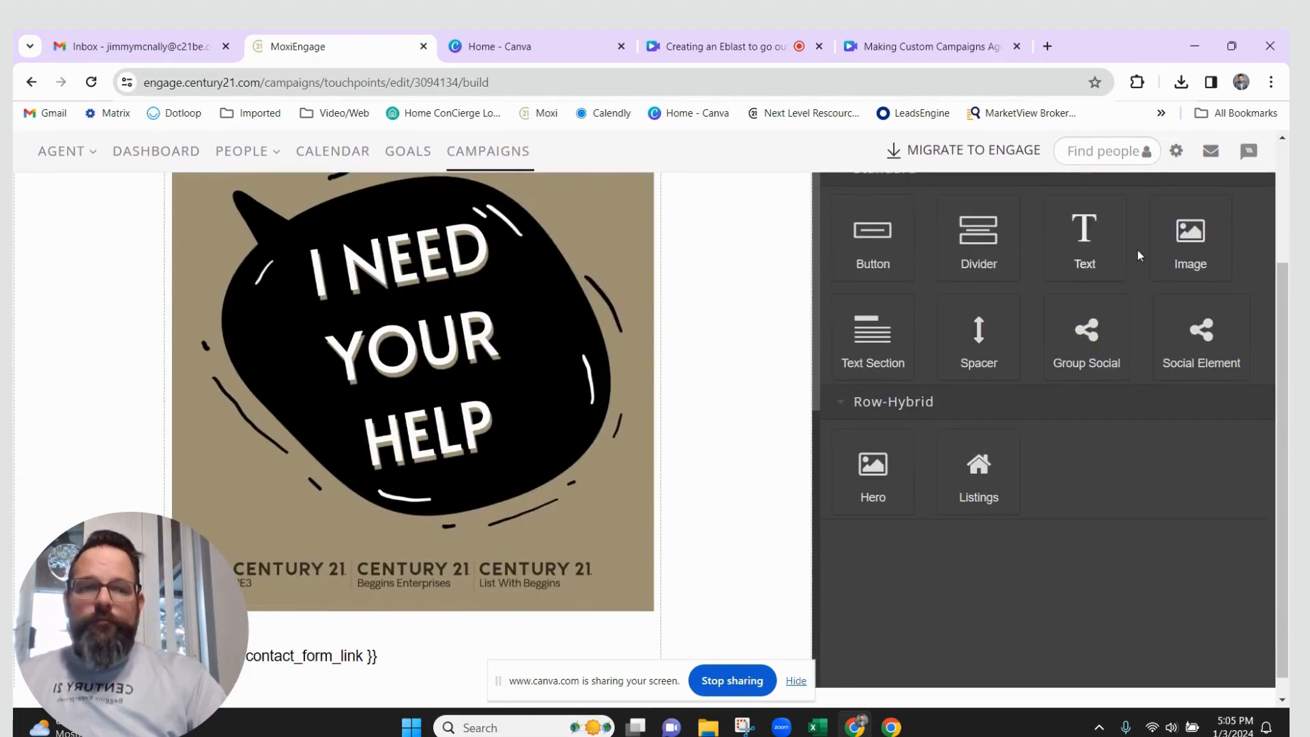
mouse_move(1181, 267)
left_mouse_down()
mouse_move(468, 314)
mouse_move(1205, 278)
mouse_move(1160, 281)
left_mouse_up()
left_click_drag(979, 238, 452, 593)
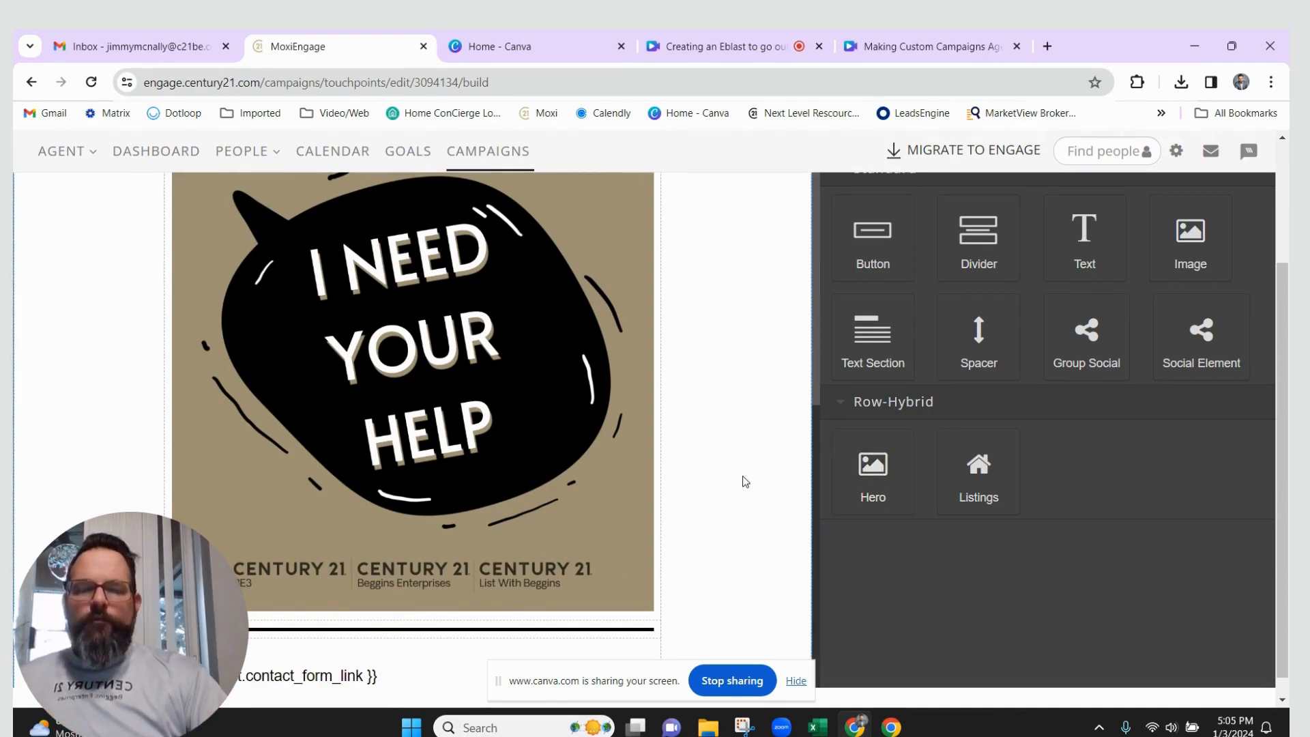
scroll(534, 437, "down", 5)
scroll(535, 438, "down", 2)
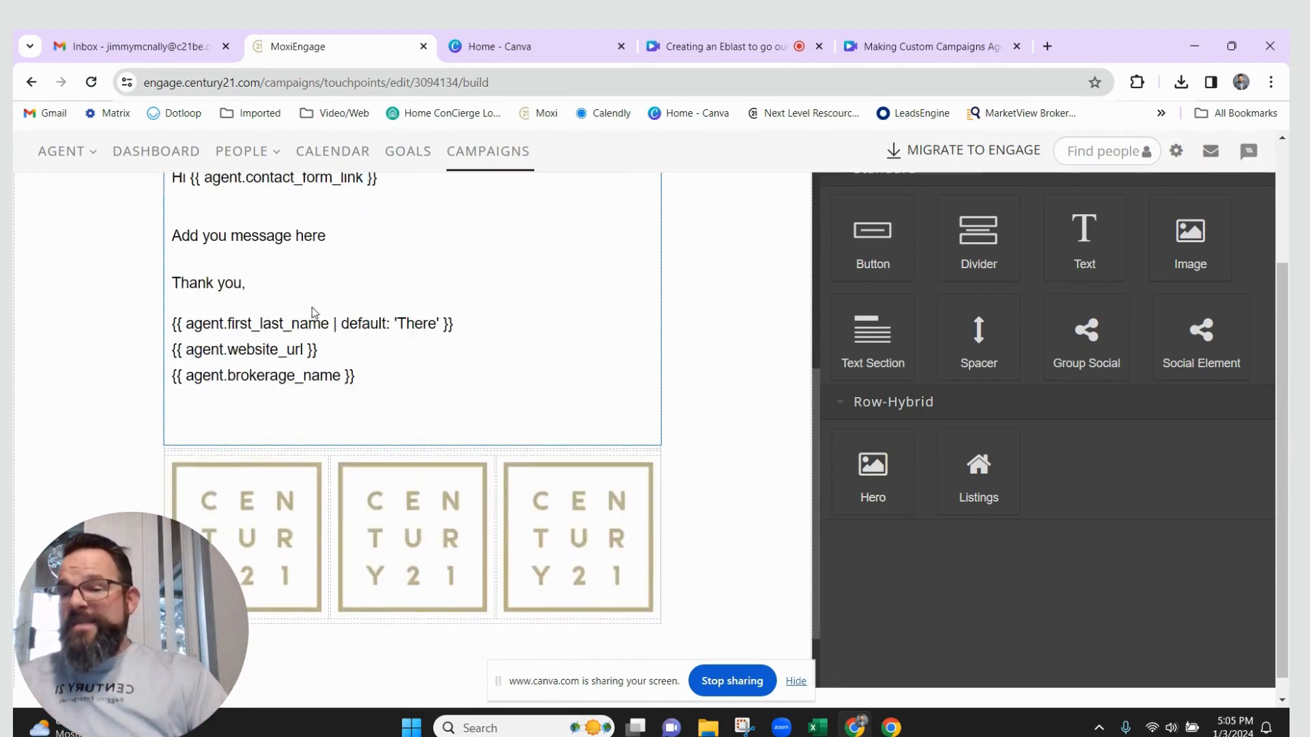
scroll(515, 366, "up", 7)
scroll(297, 413, "up", 1)
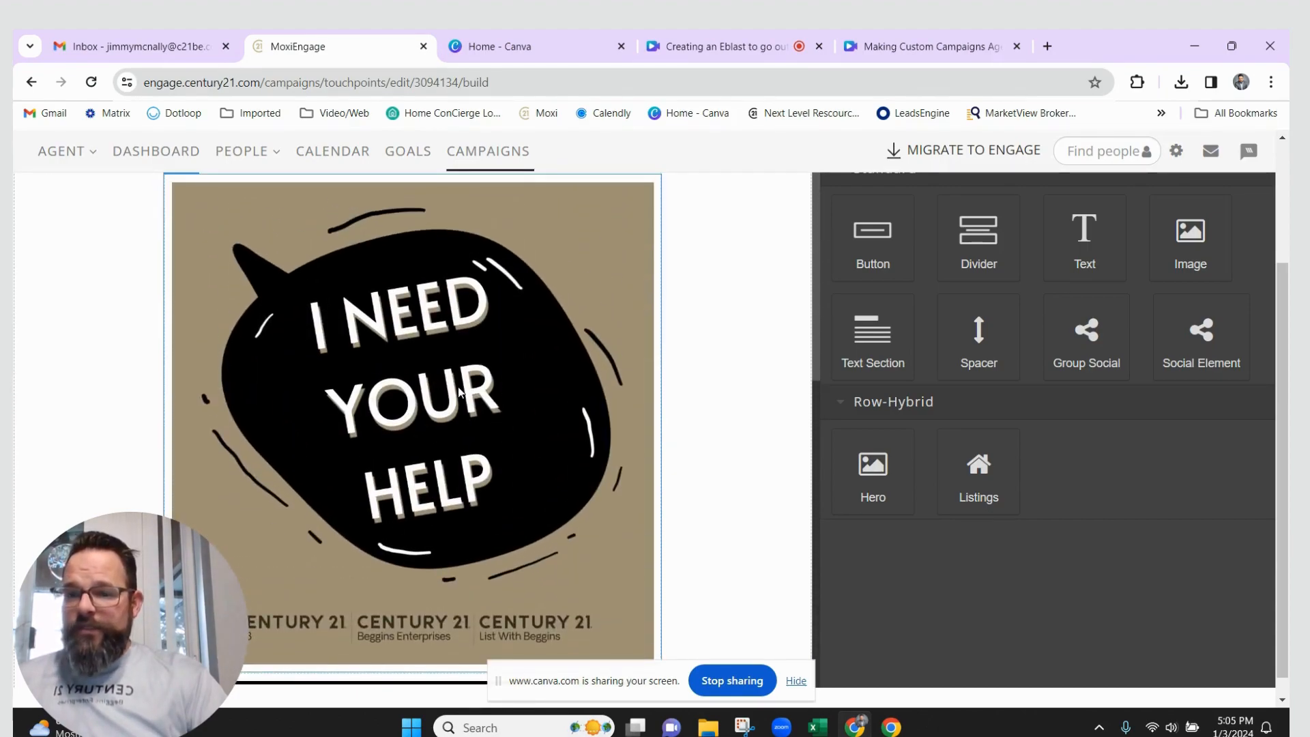
scroll(430, 399, "down", 6)
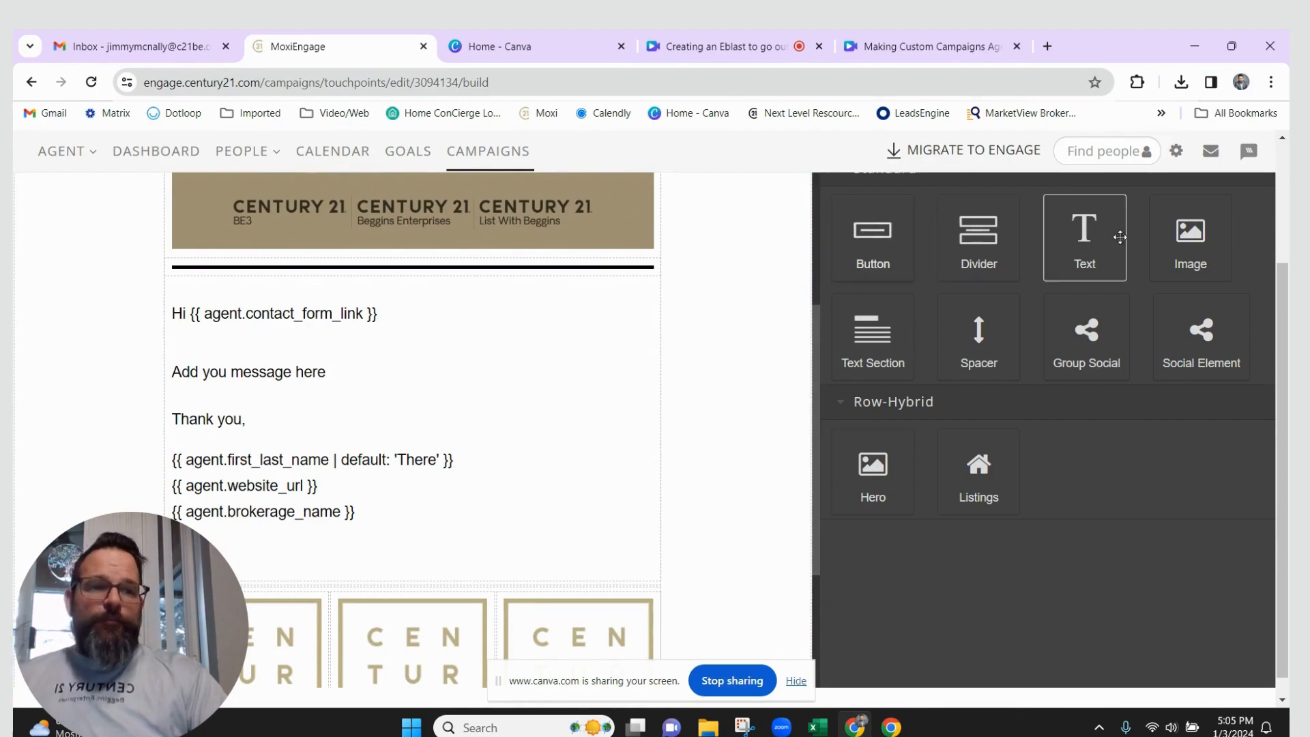
scroll(1147, 312, "up", 2)
Finish and save 'Email for Dated Eblast', then return to the My Campaigns list
left_click(1217, 253)
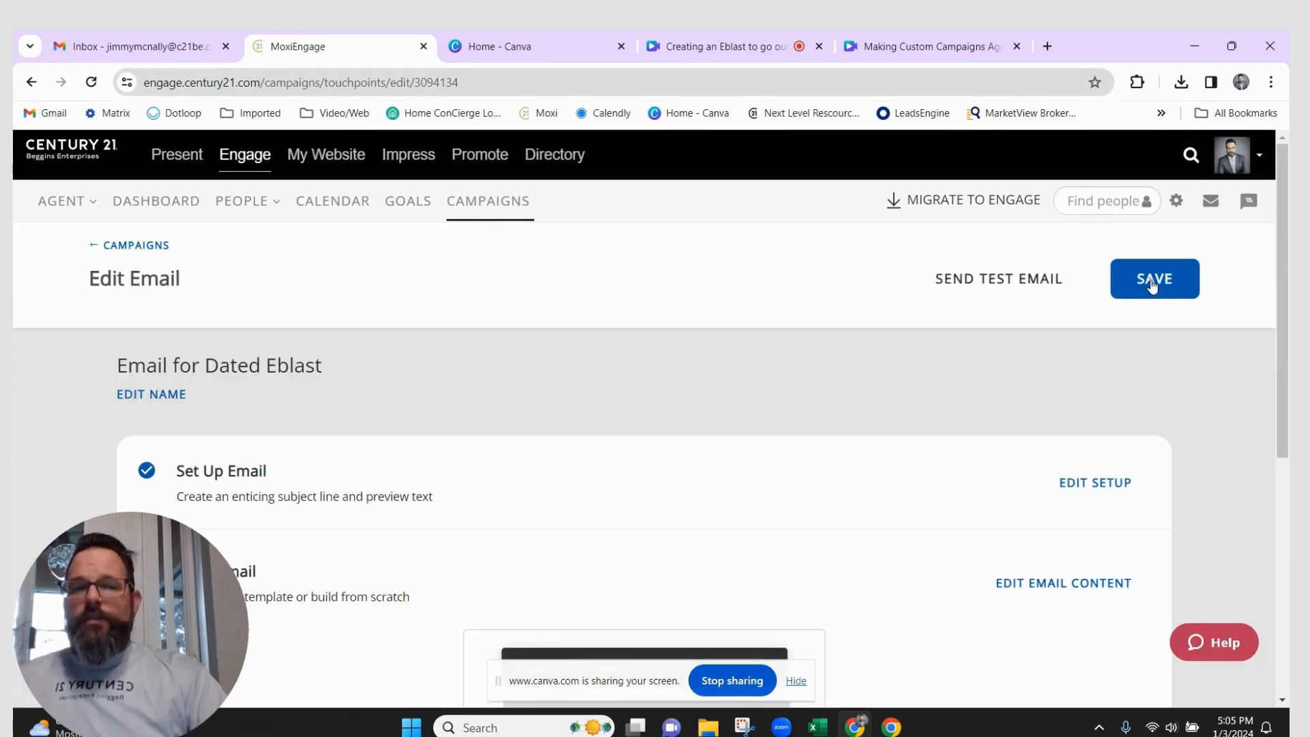
left_click(1153, 285)
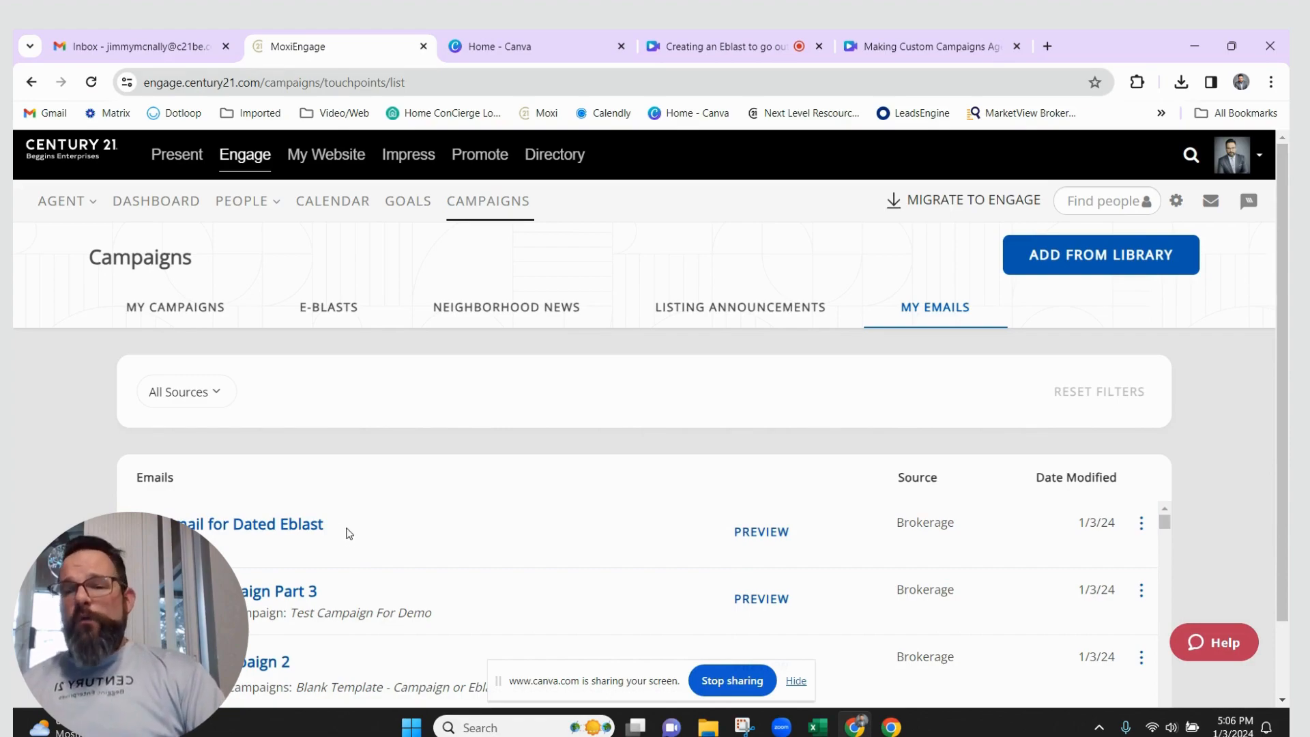
left_click(179, 309)
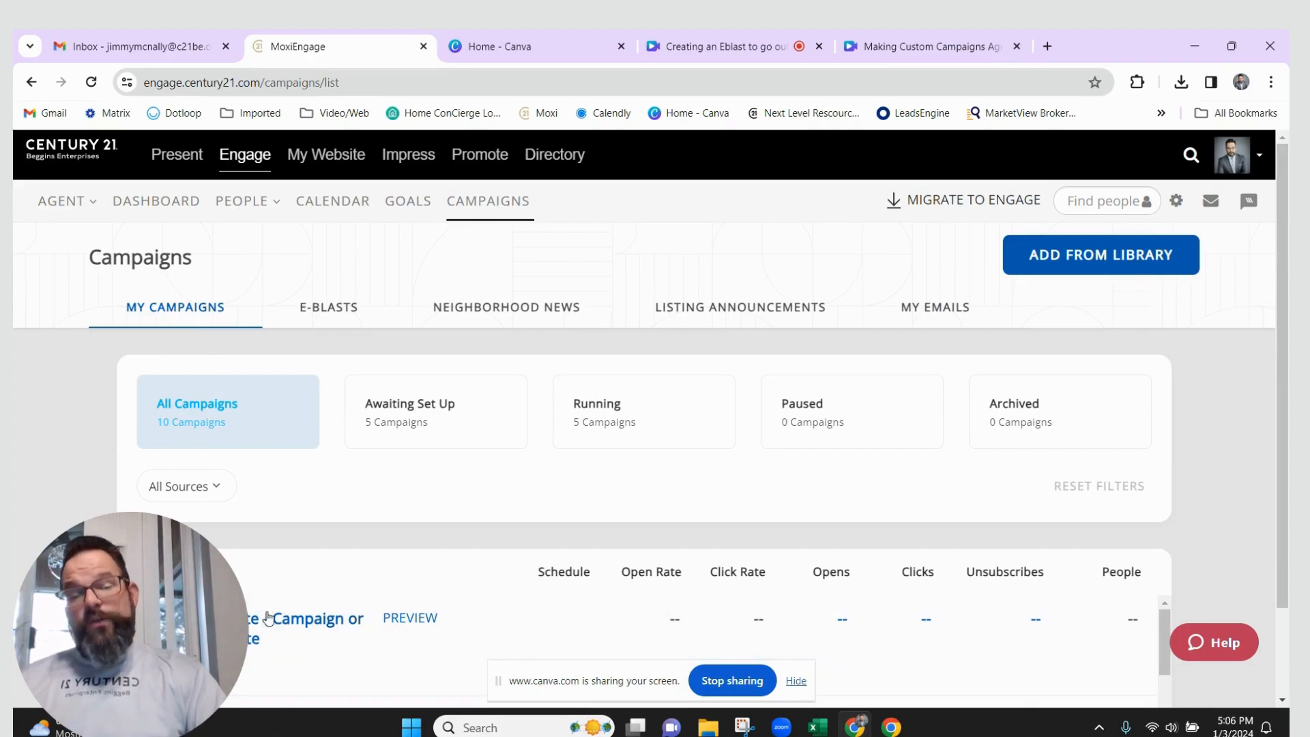
Open the 'Blank Template - Campaign or Eblast - By Date' campaign from My Campaigns
scroll(294, 627, "down", 2)
scroll(298, 628, "up", 2)
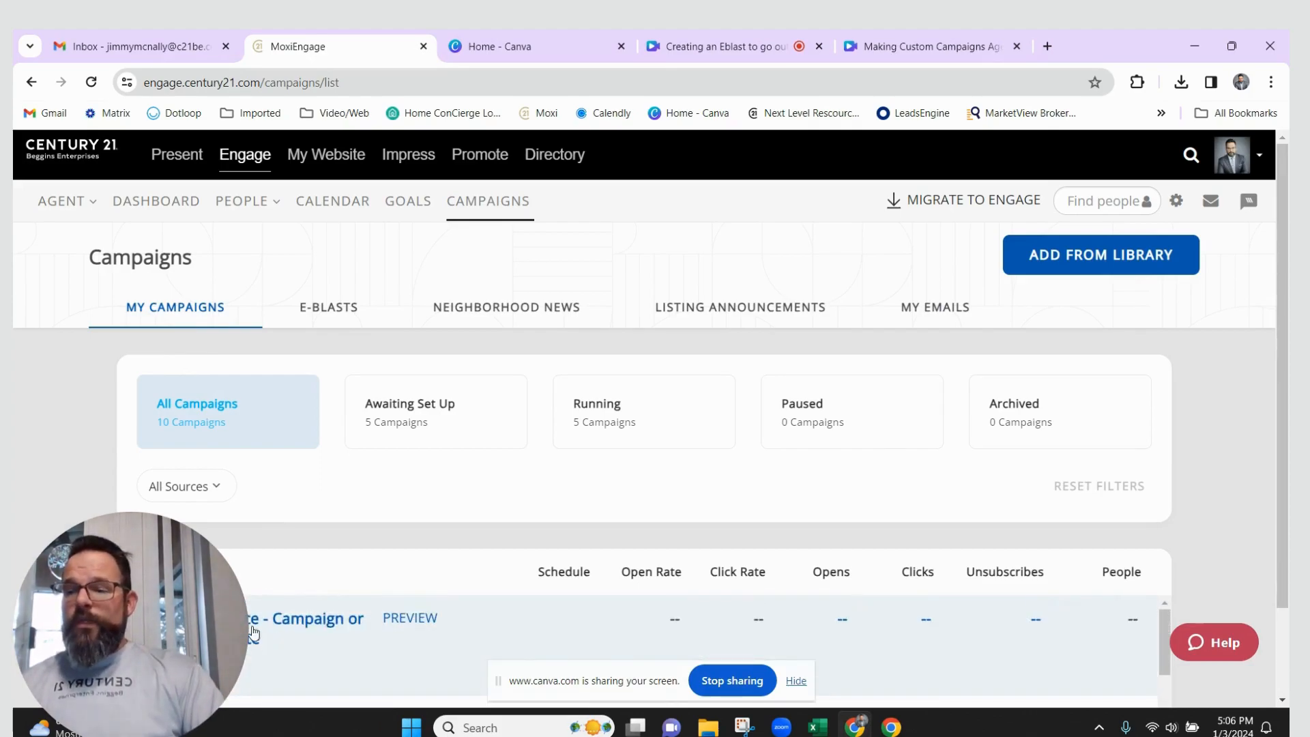
left_click(300, 625)
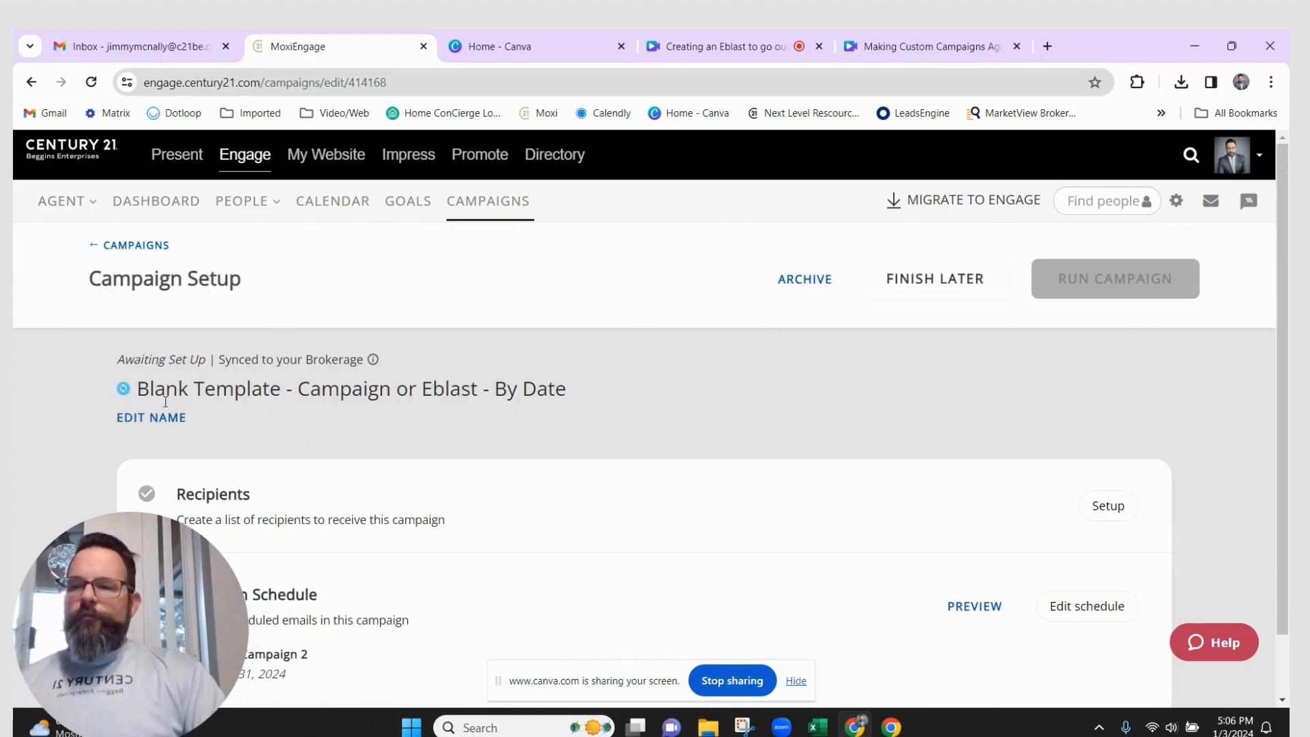
Replace the blank template's campaign name with 'Dated Eblast' and save it
left_click(168, 418)
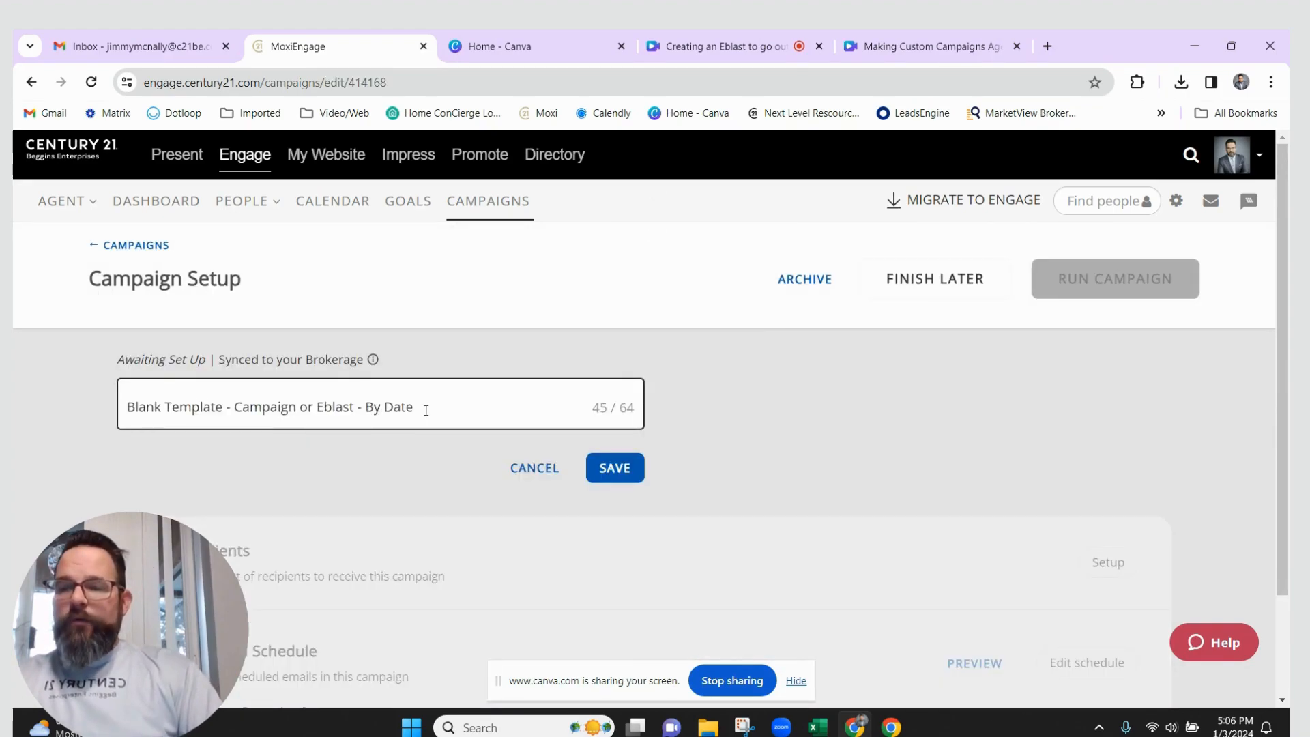
left_click_drag(426, 410, 92, 411)
type("Da")
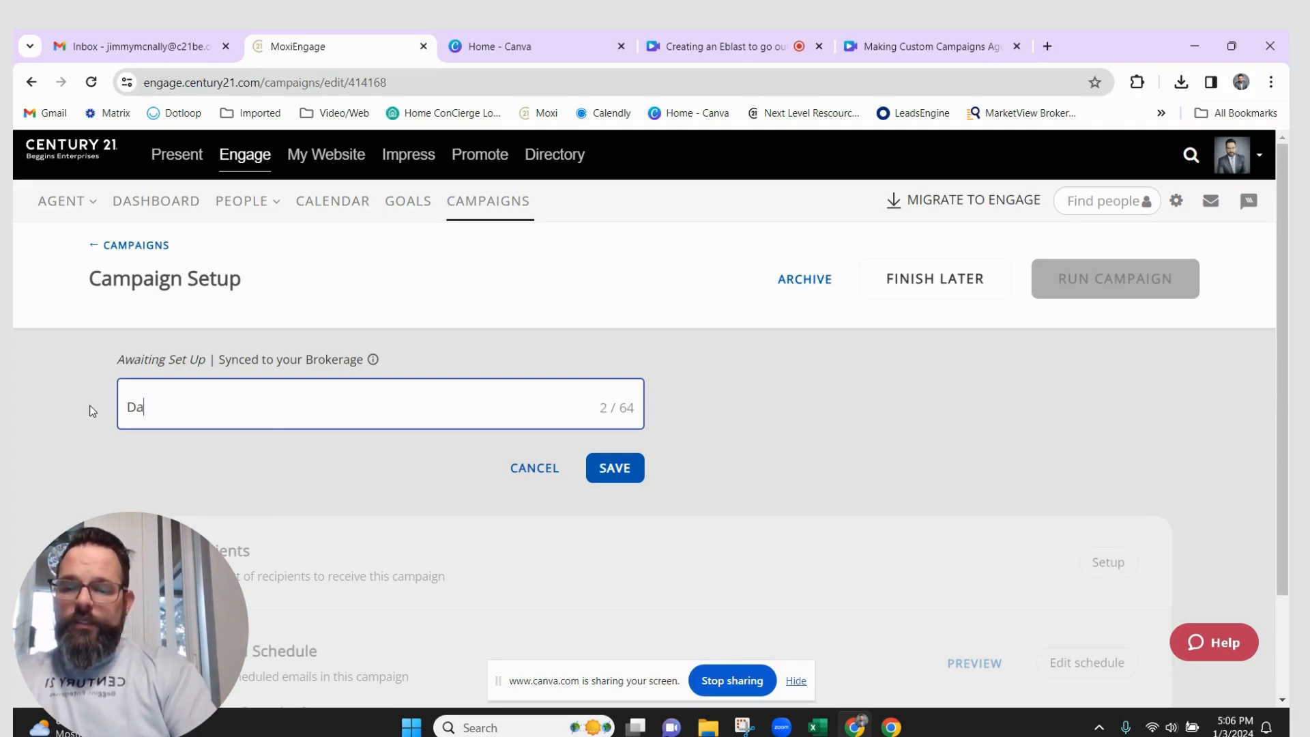
type("ted Eblast")
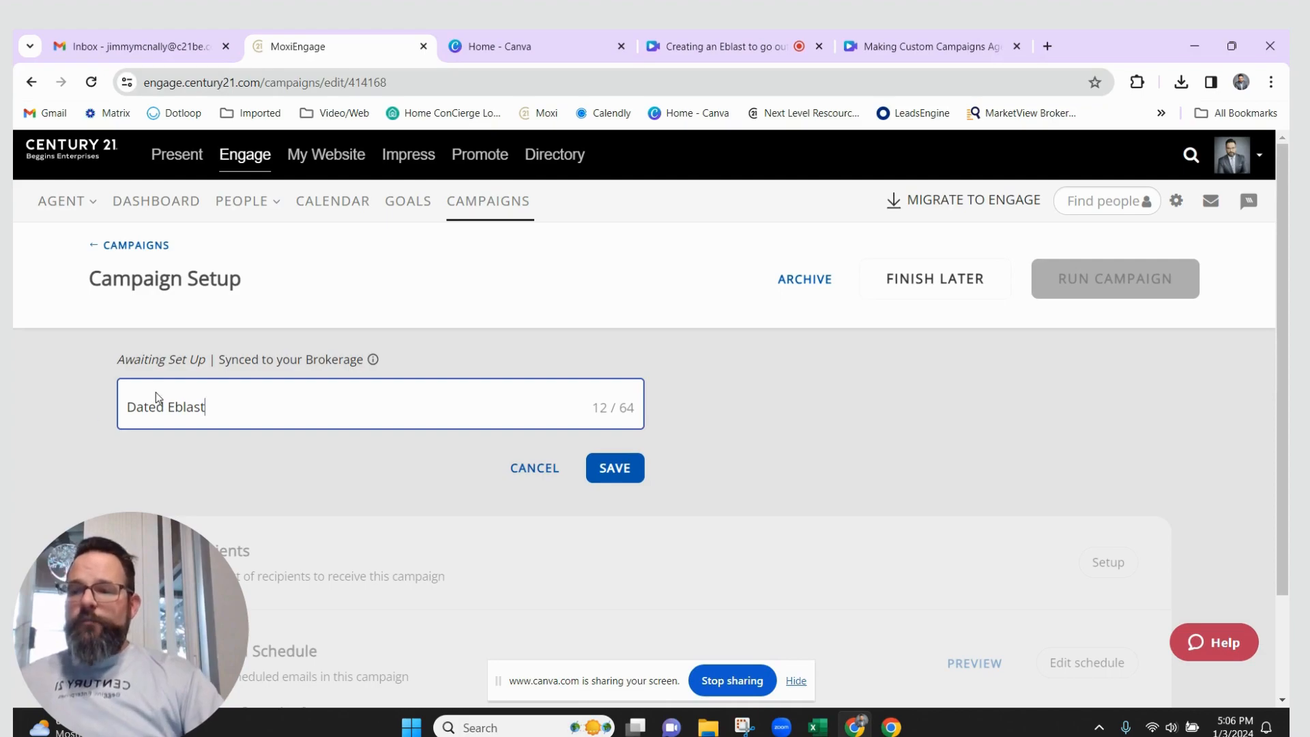
left_click(628, 474)
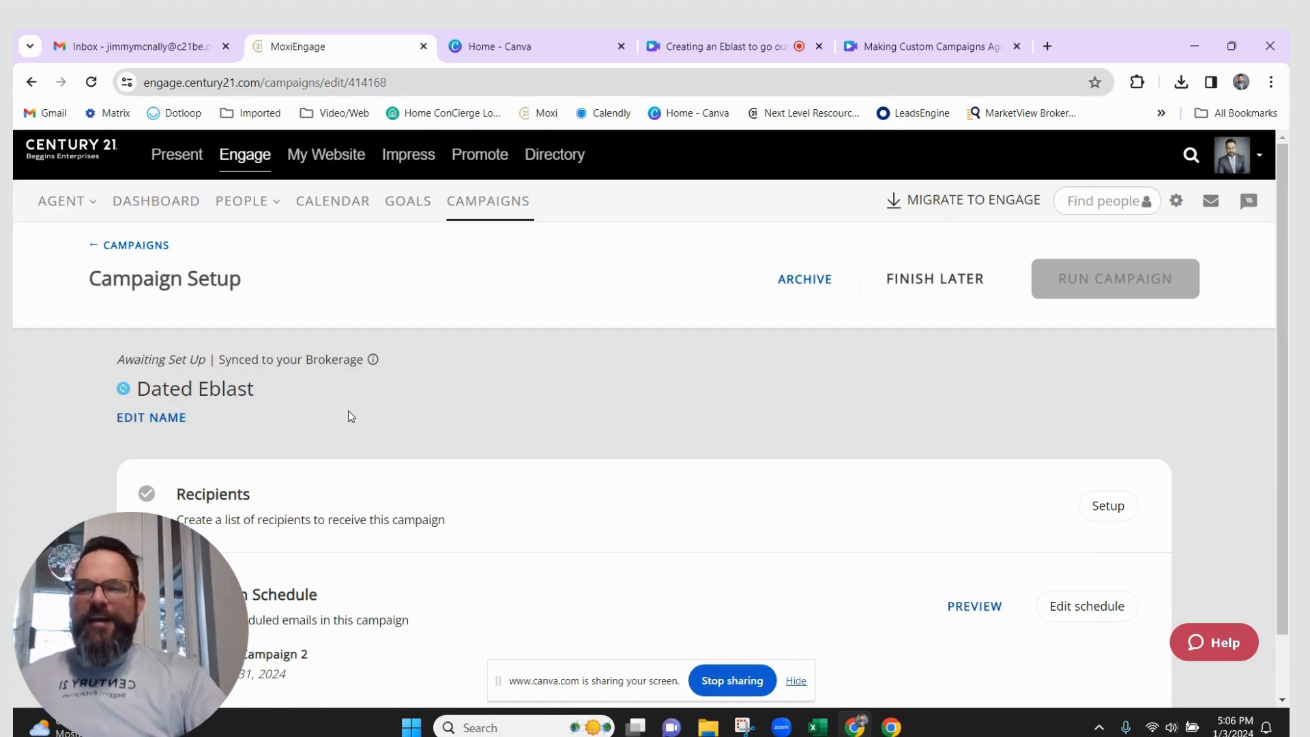
scroll(372, 400, "down", 1)
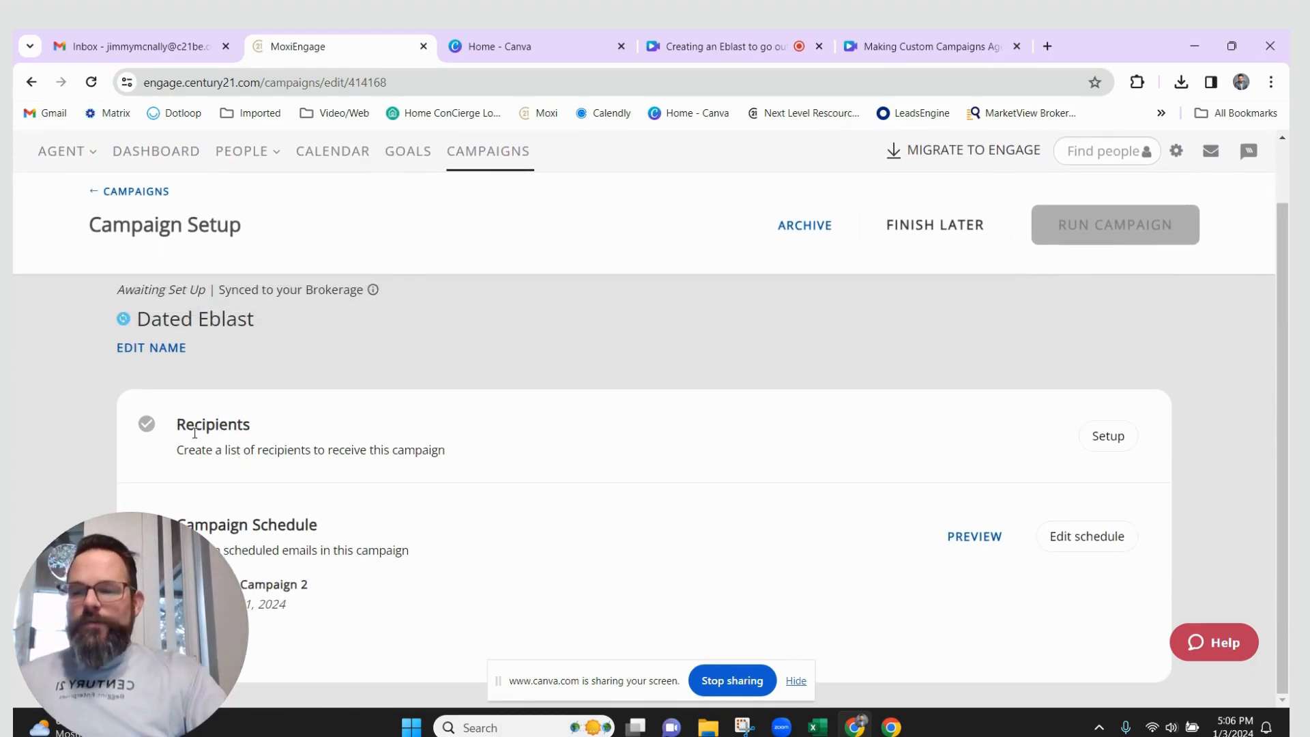
left_click_drag(182, 423, 305, 442)
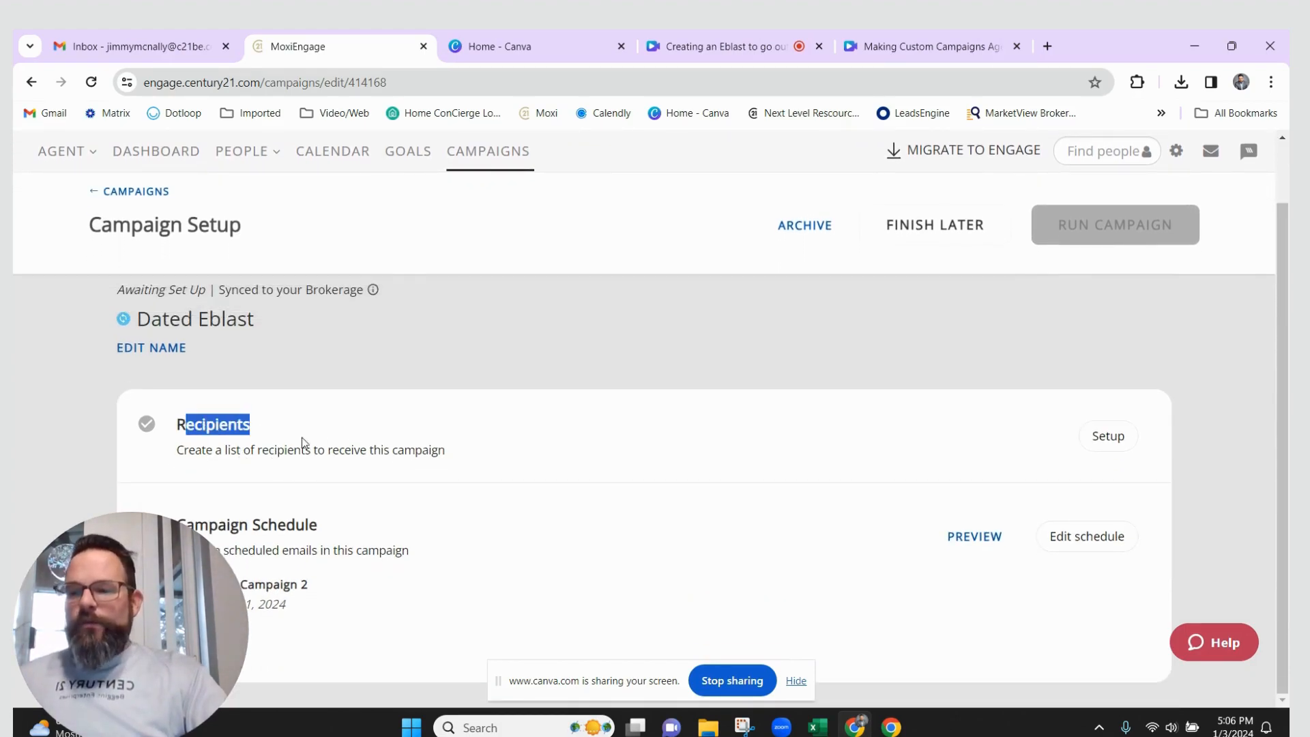
Search for the contact by username, add them as the sole recipient, and save the list
left_click(1112, 445)
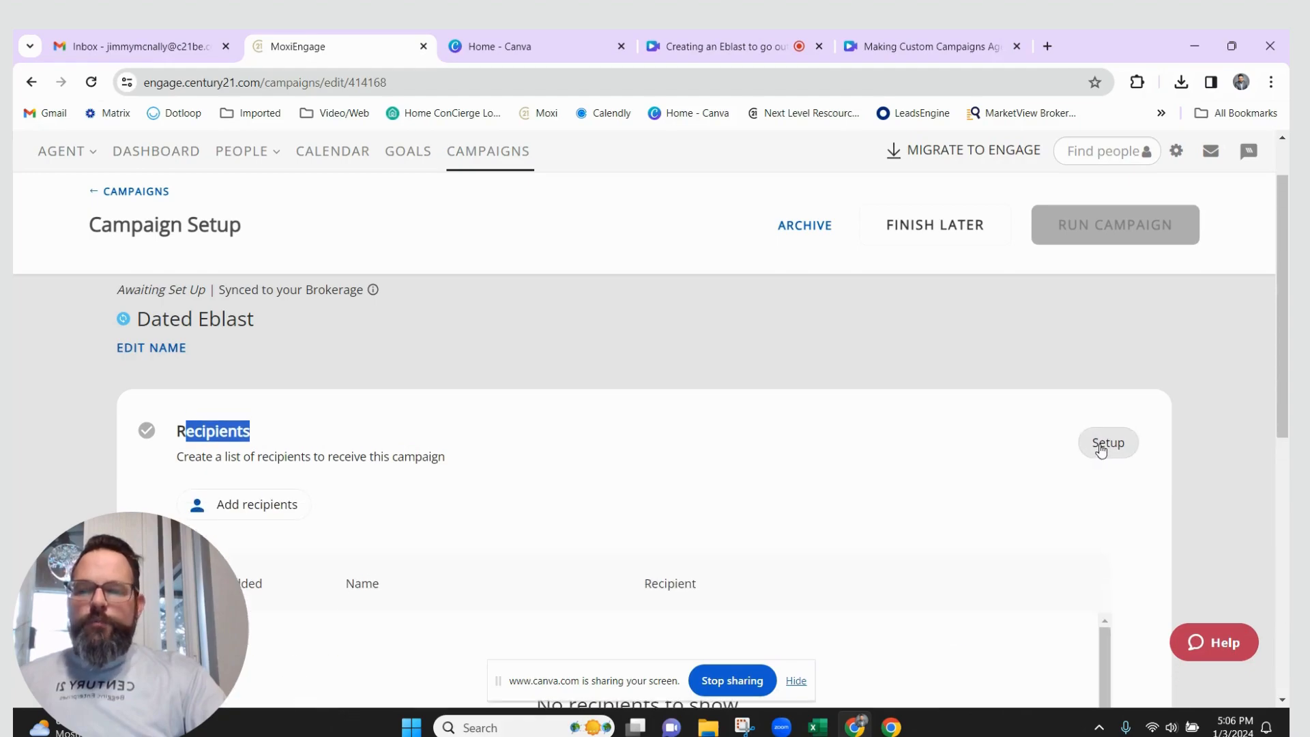
left_click(232, 512)
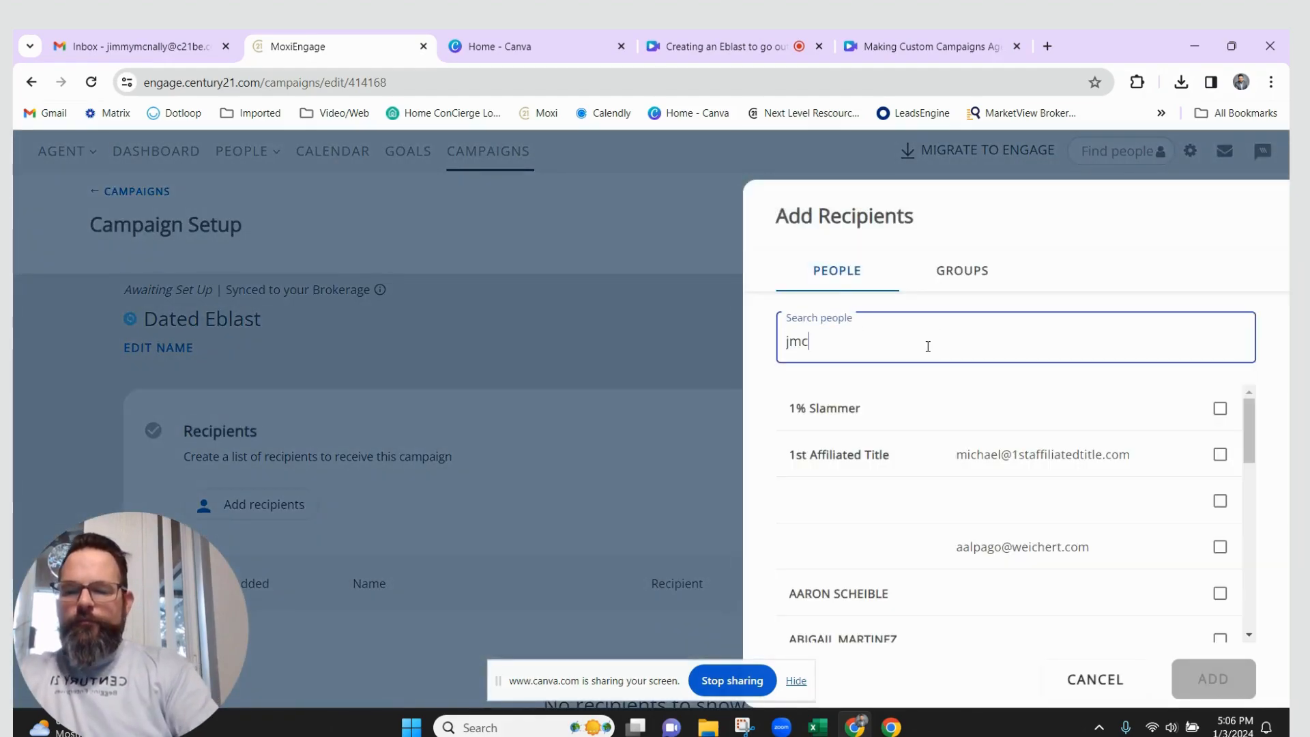
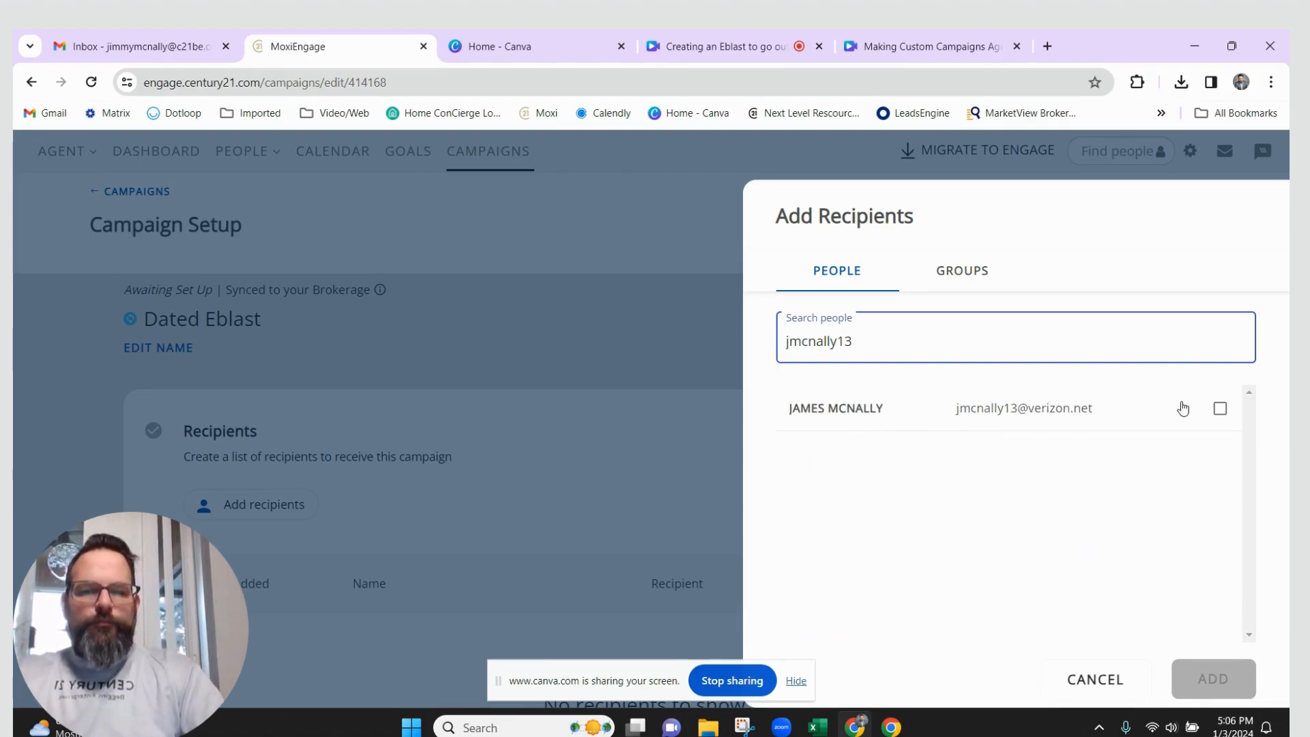
left_click(1220, 408)
left_click(1184, 676)
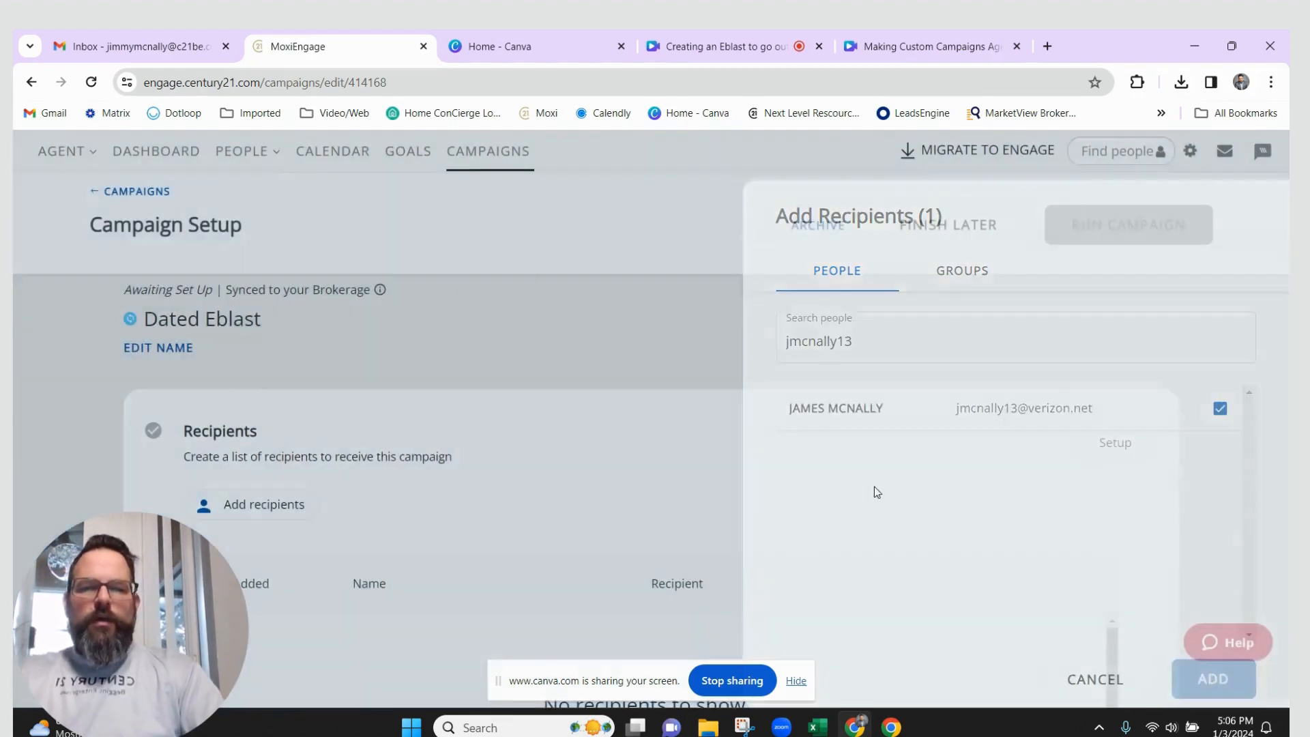
scroll(690, 446, "down", 2)
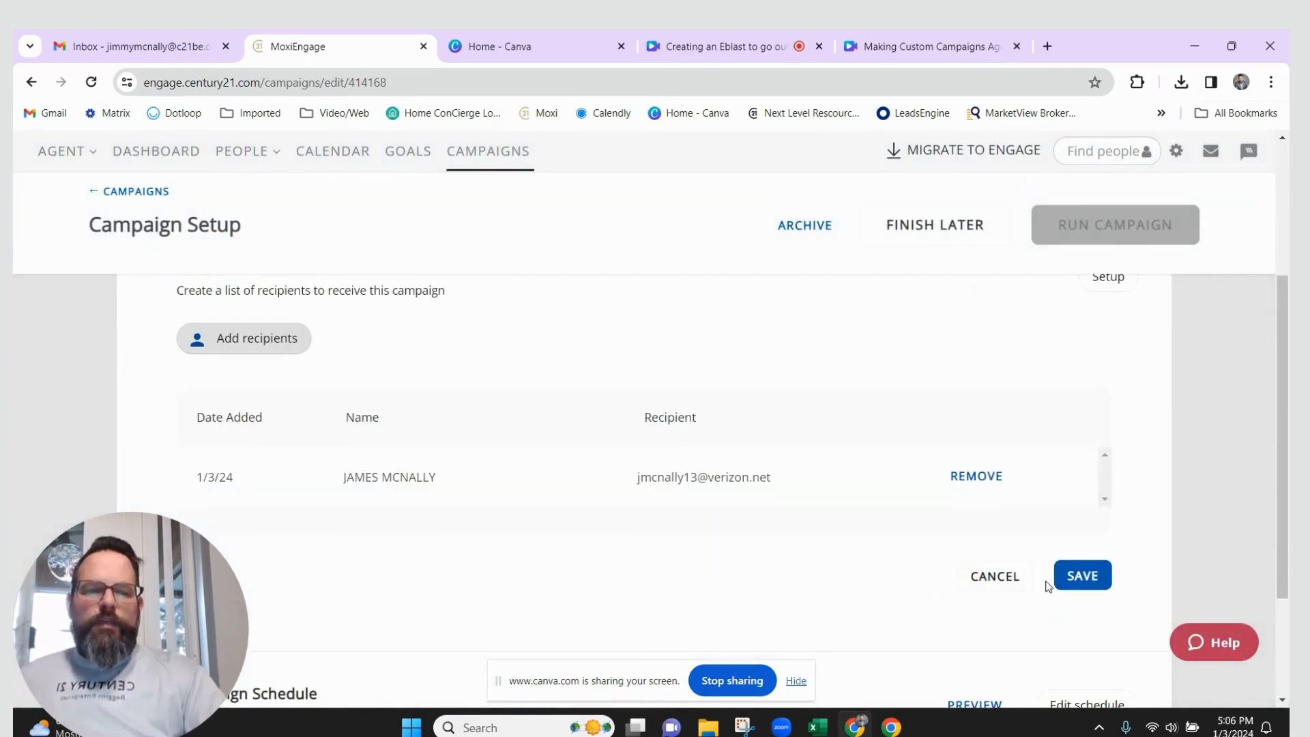
left_click(1082, 577)
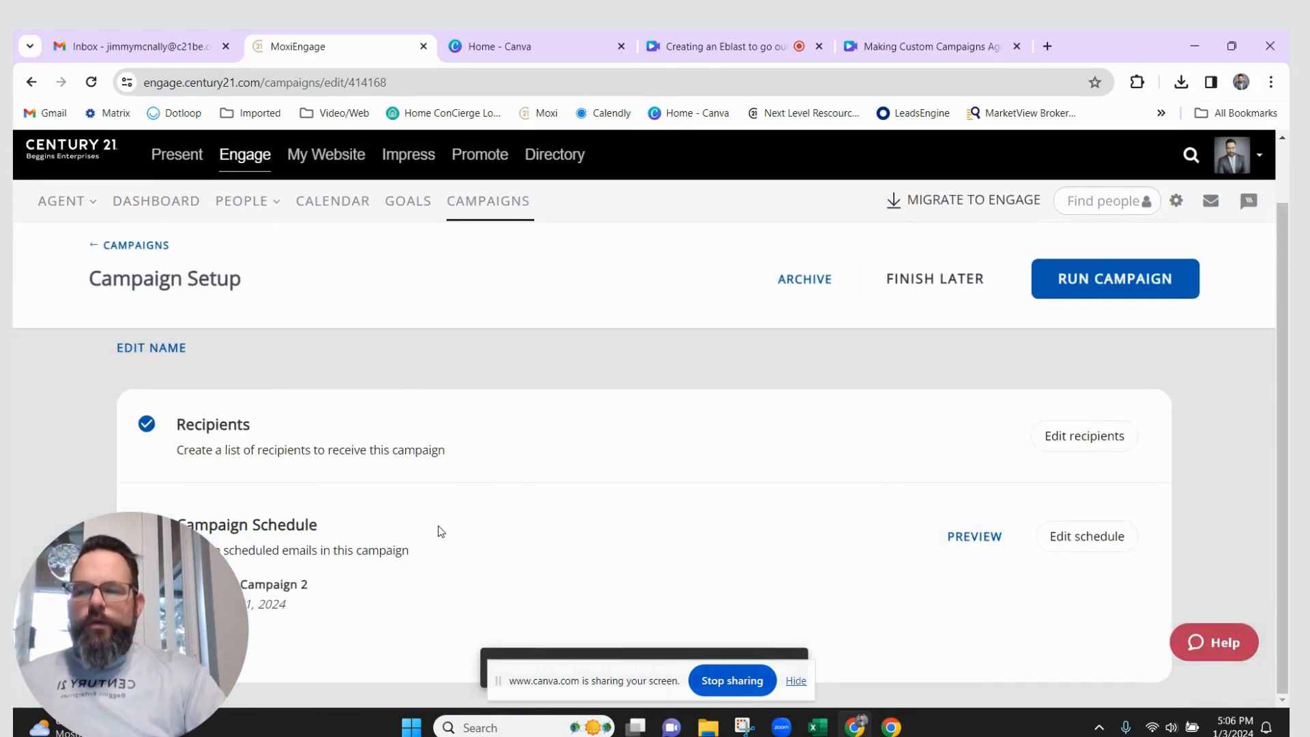
left_click_drag(182, 522, 310, 513)
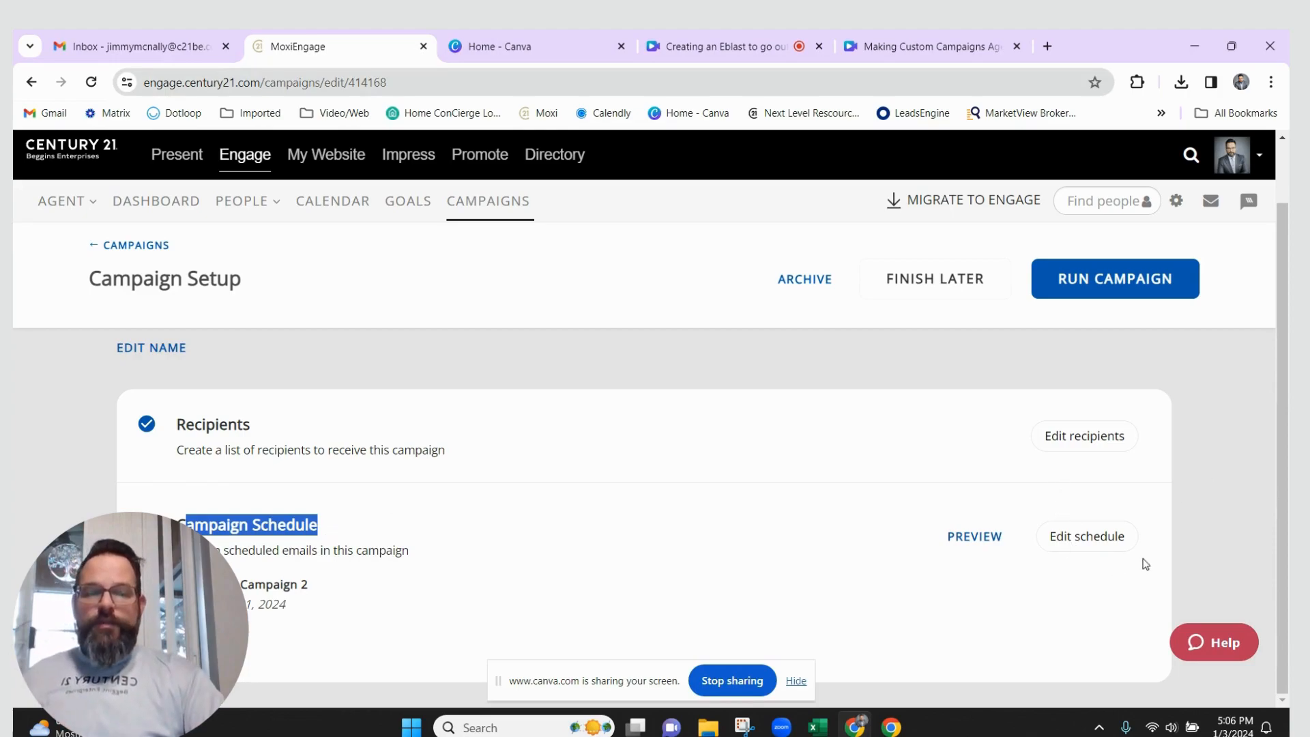
Unlock the campaign schedule for editing, confirming the break-sync warning
left_click(1094, 538)
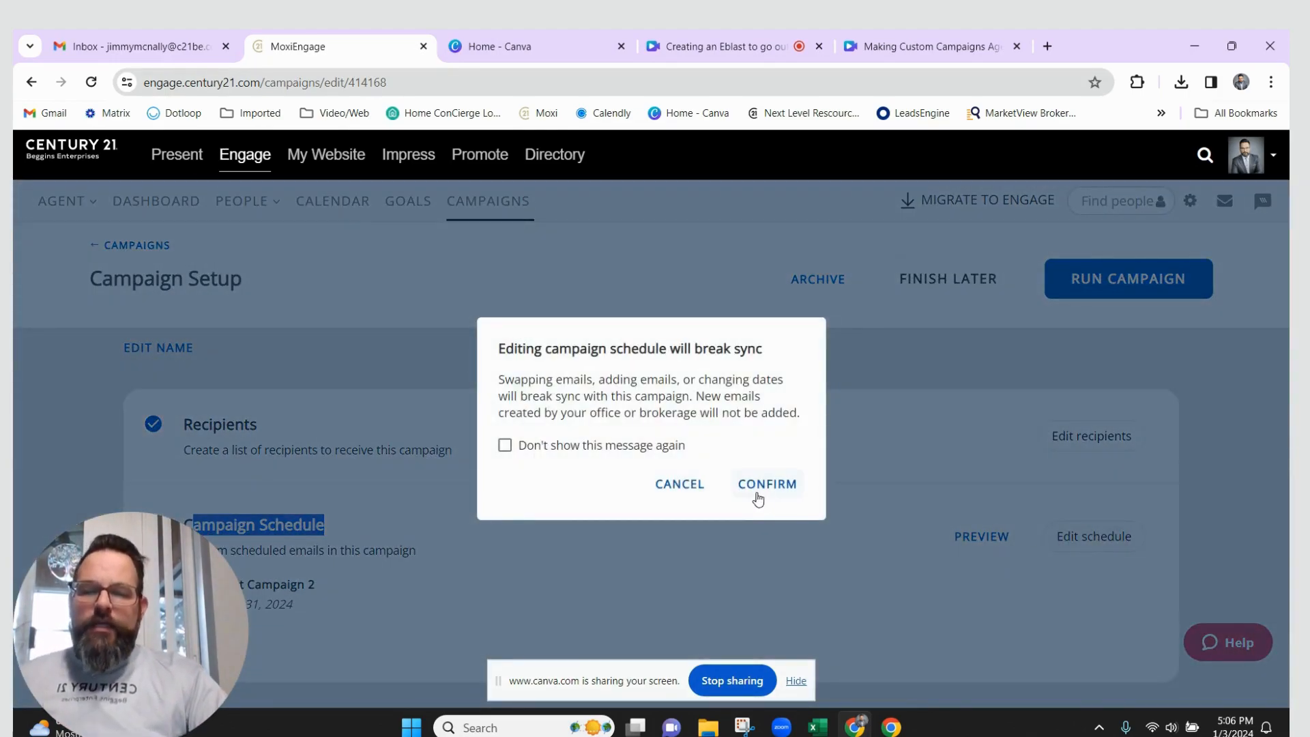
left_click_drag(499, 352, 759, 344)
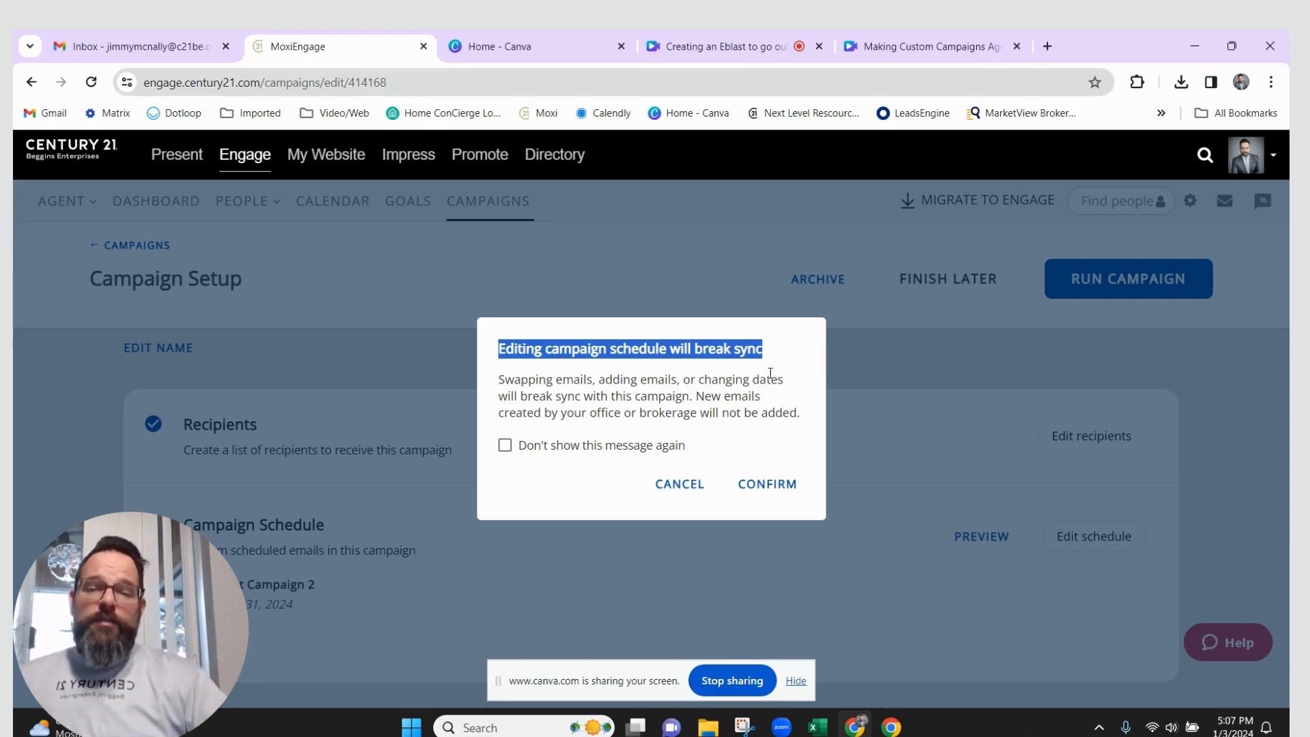
left_click(765, 483)
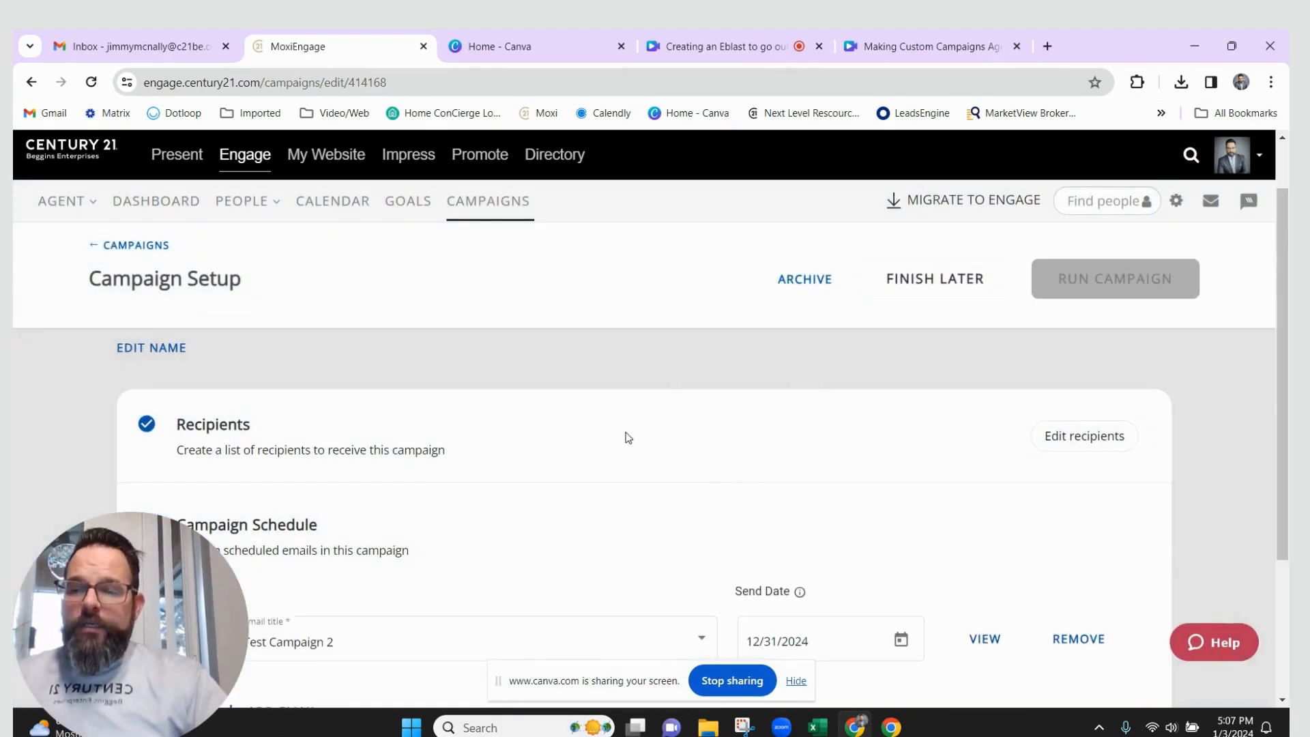
Change the scheduled email's send date from 12/31/2024 to 01/05/2024 using the calendar
scroll(810, 488, "down", 2)
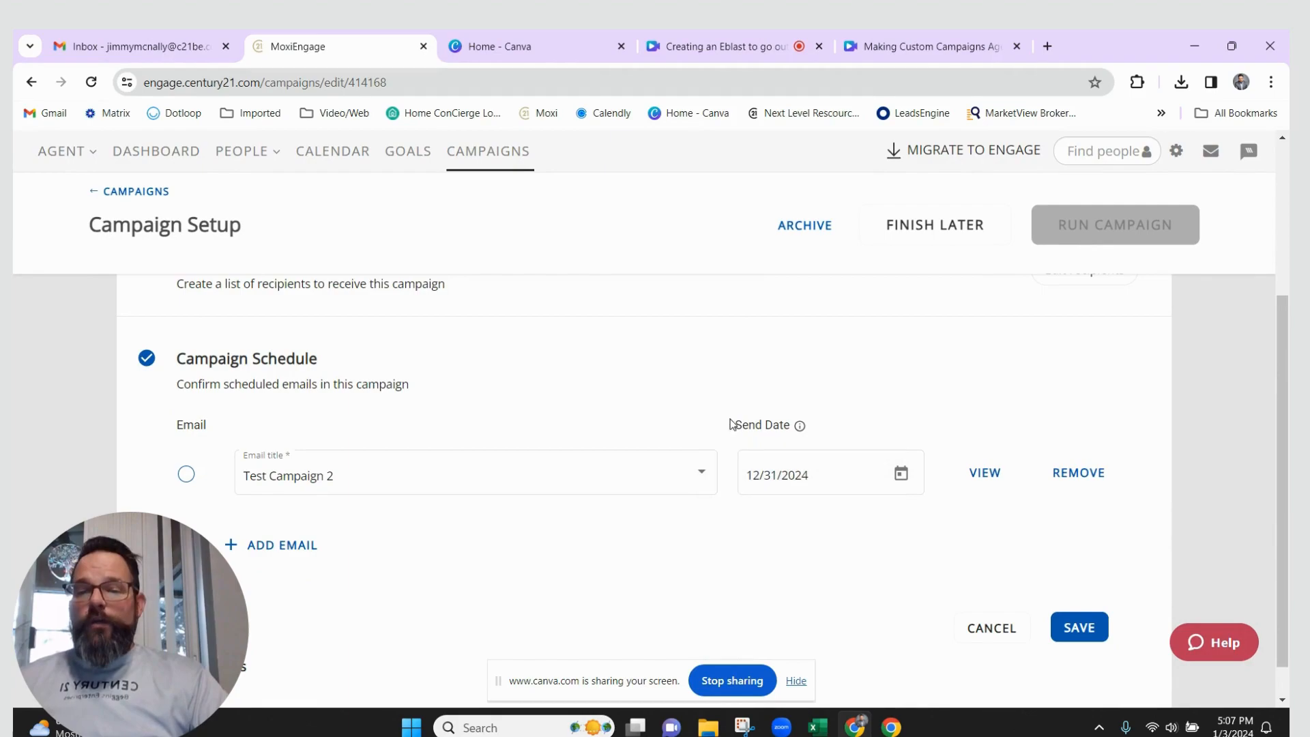
left_click_drag(734, 425, 806, 425)
left_click(878, 451)
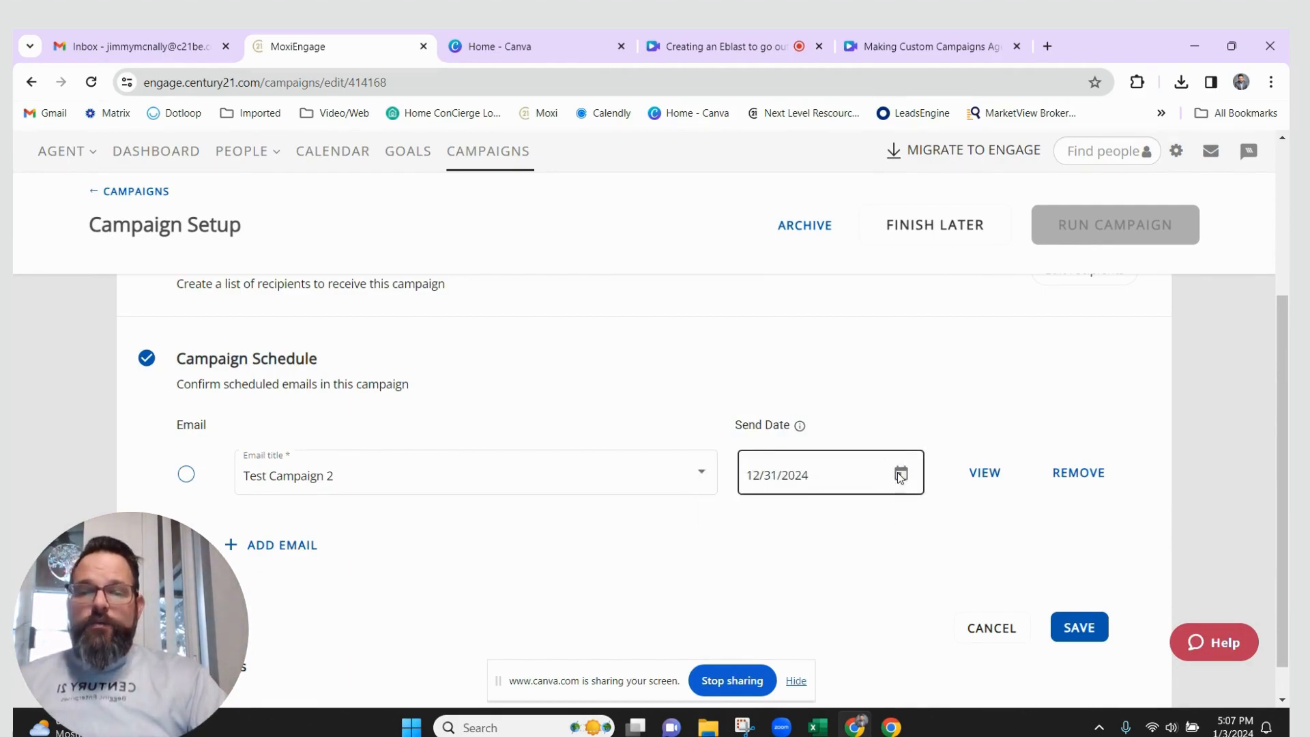
left_click(901, 474)
left_click(872, 225)
double_click(872, 225)
double_click(873, 226)
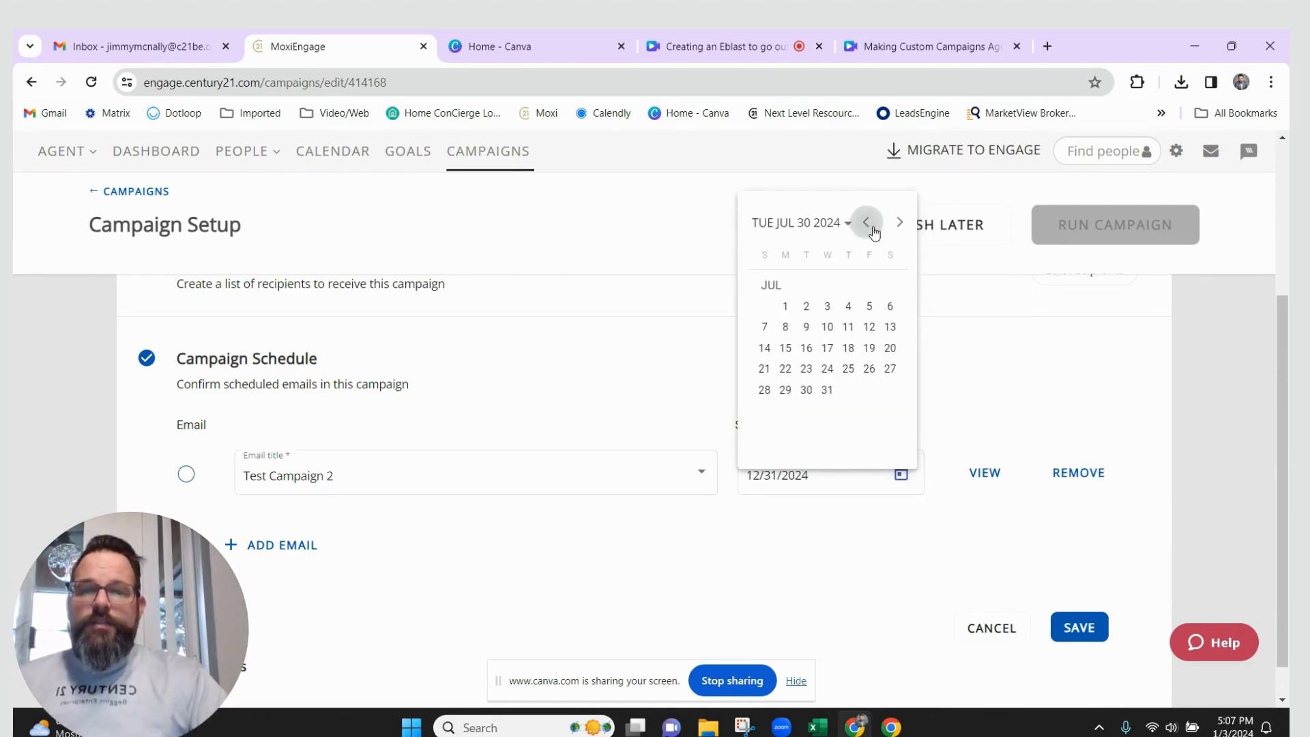
double_click(873, 225)
left_click(873, 225)
double_click(873, 225)
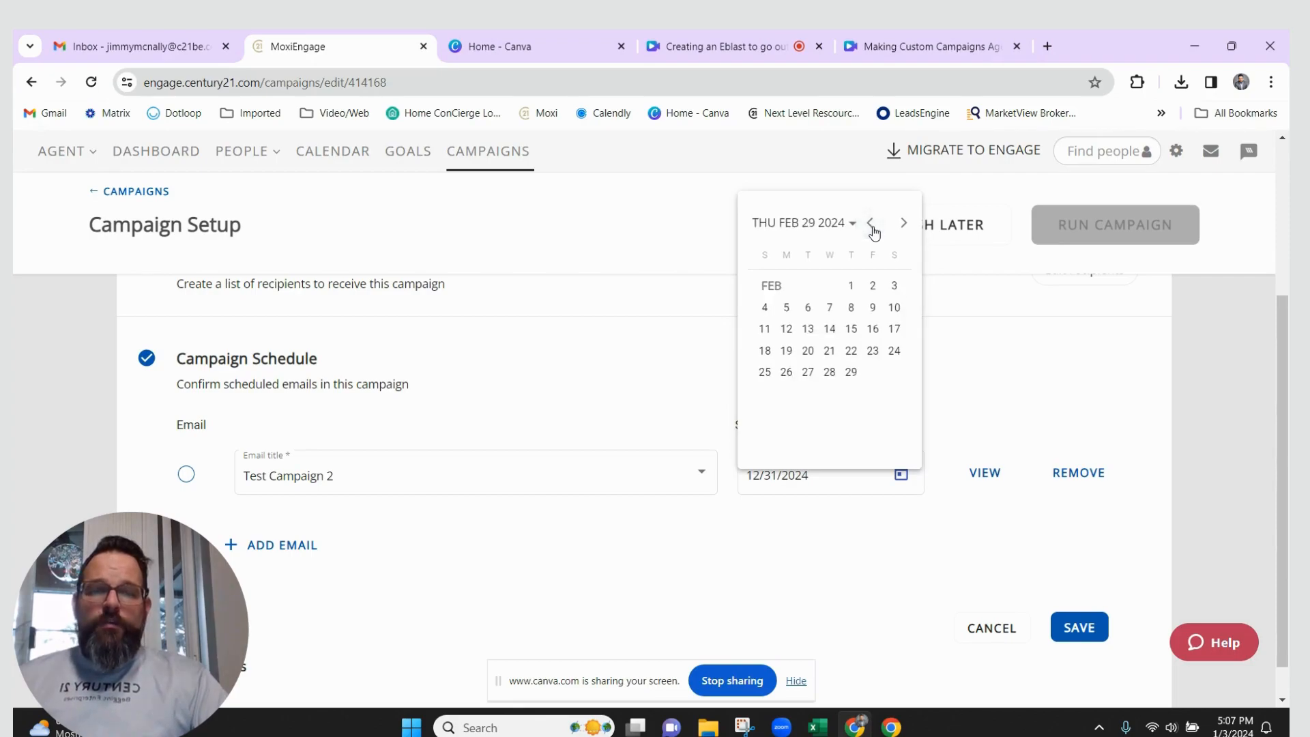
left_click(873, 225)
left_click(876, 308)
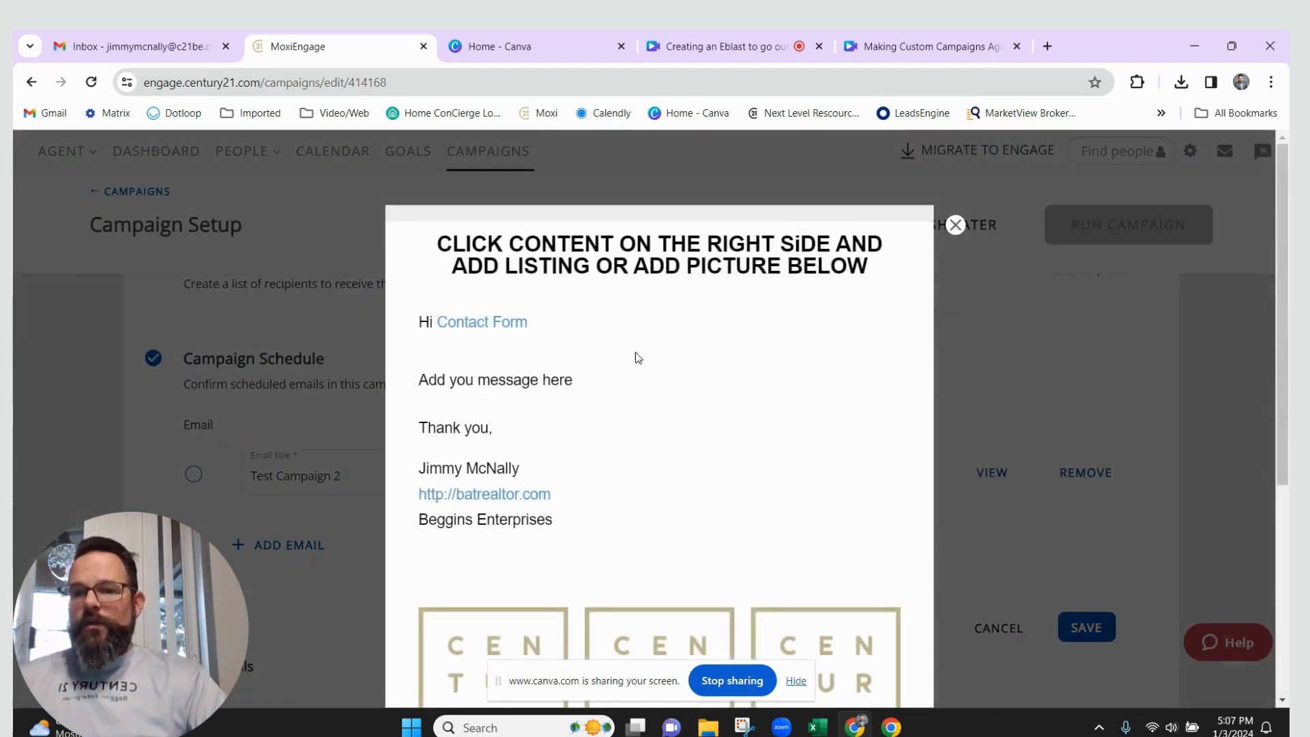
left_click(954, 226)
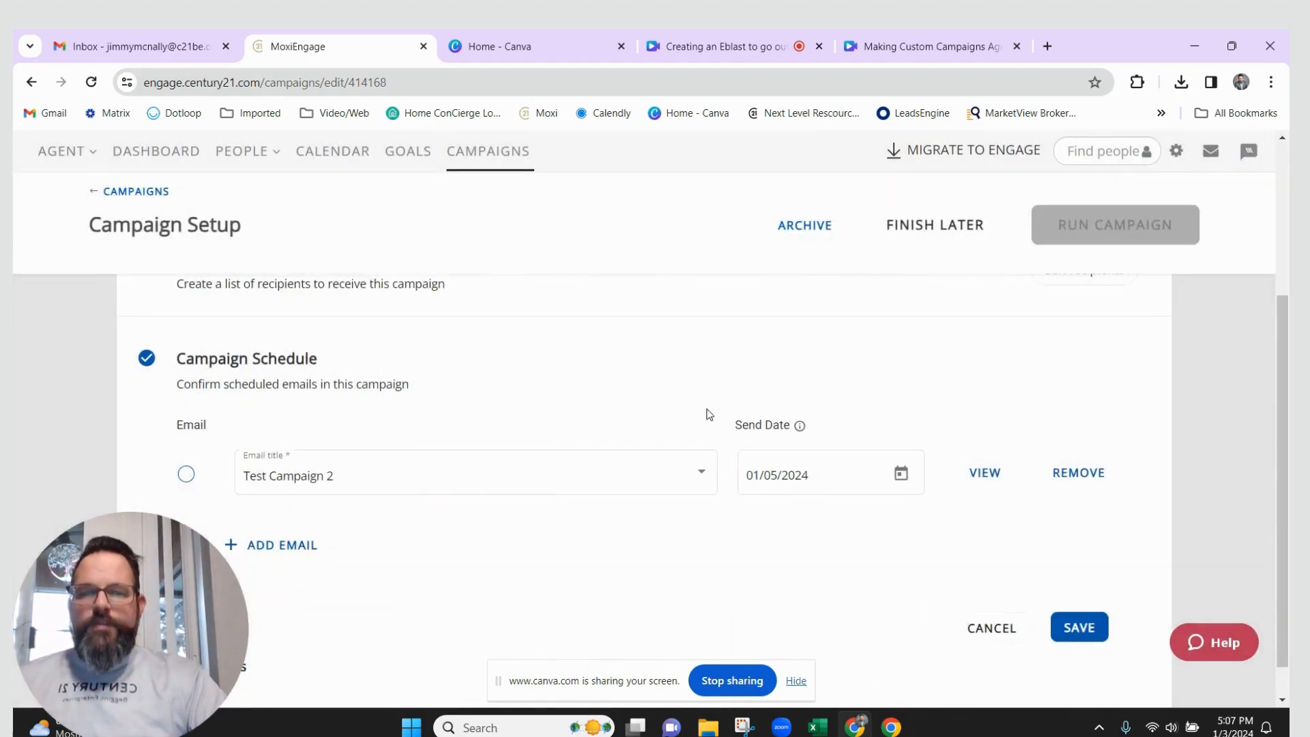
left_click(455, 489)
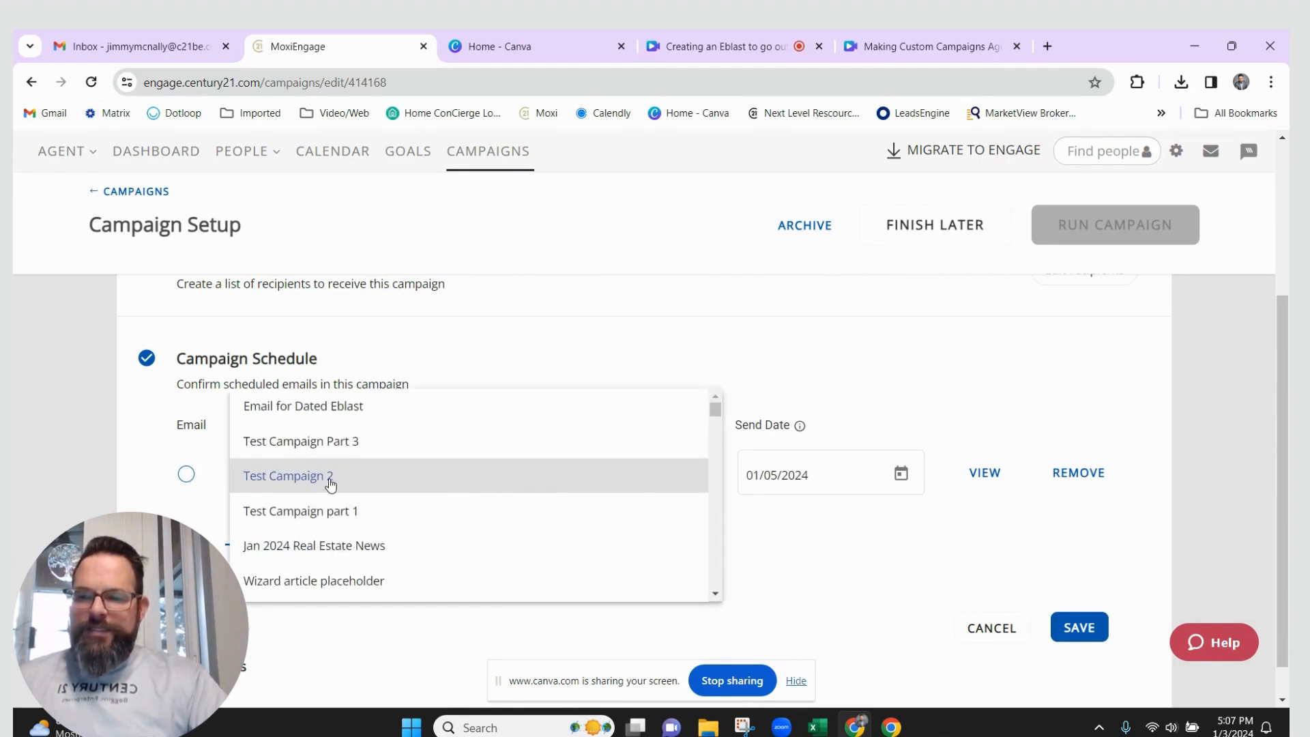
Select 'Email for Dated Eblast' as the scheduled email and review its content in the preview
left_click(274, 409)
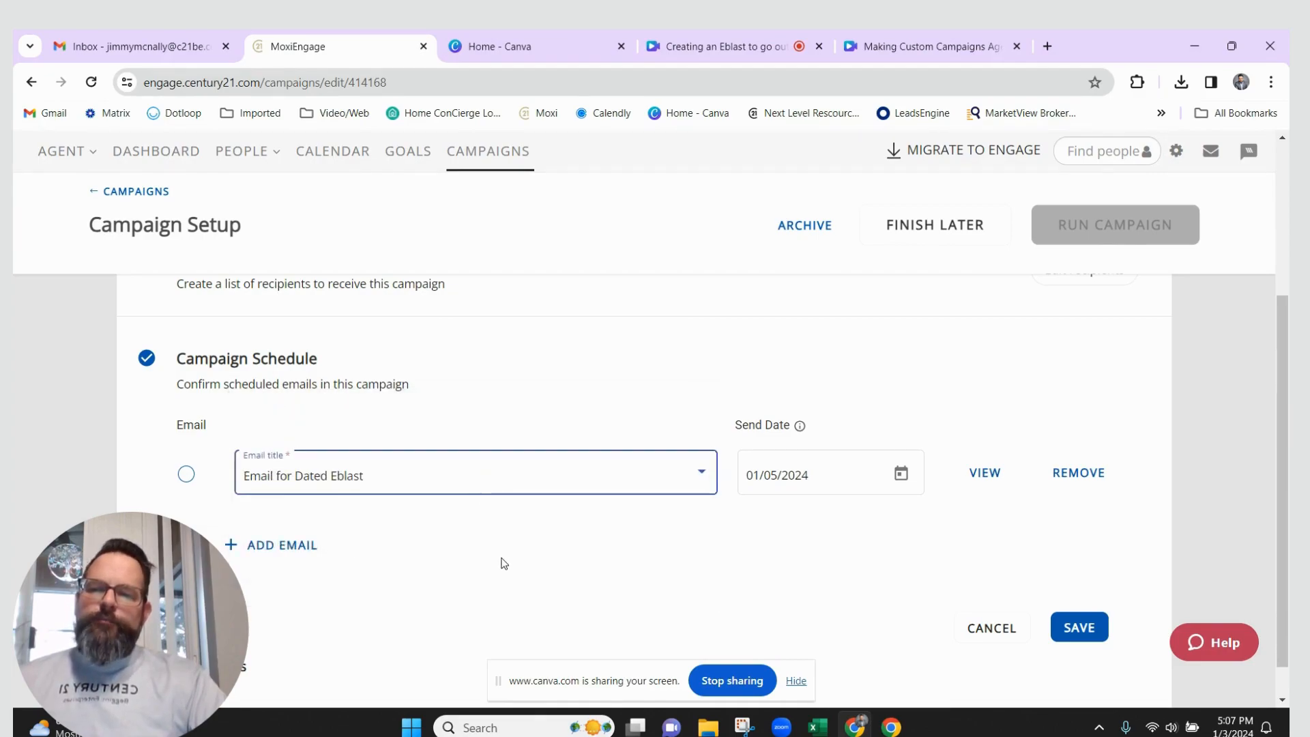
left_click(988, 475)
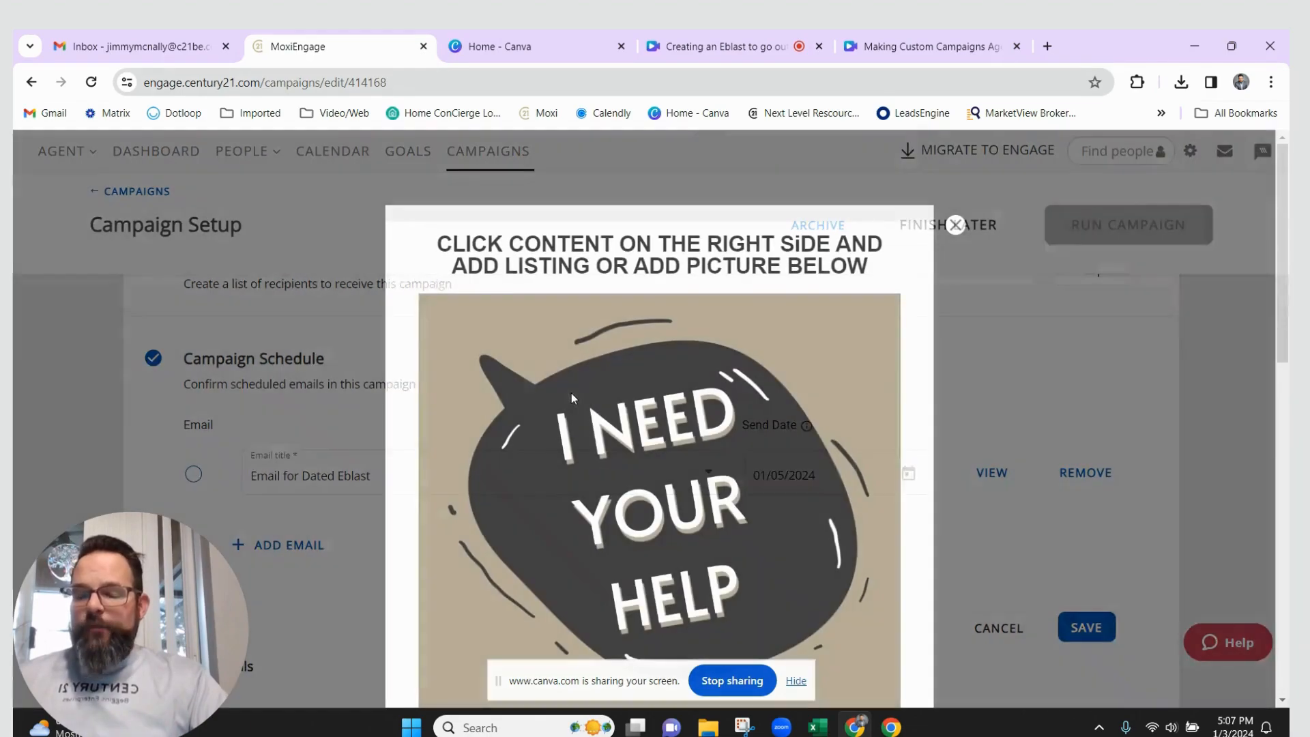
scroll(672, 448, "down", 10)
scroll(673, 447, "up", 10)
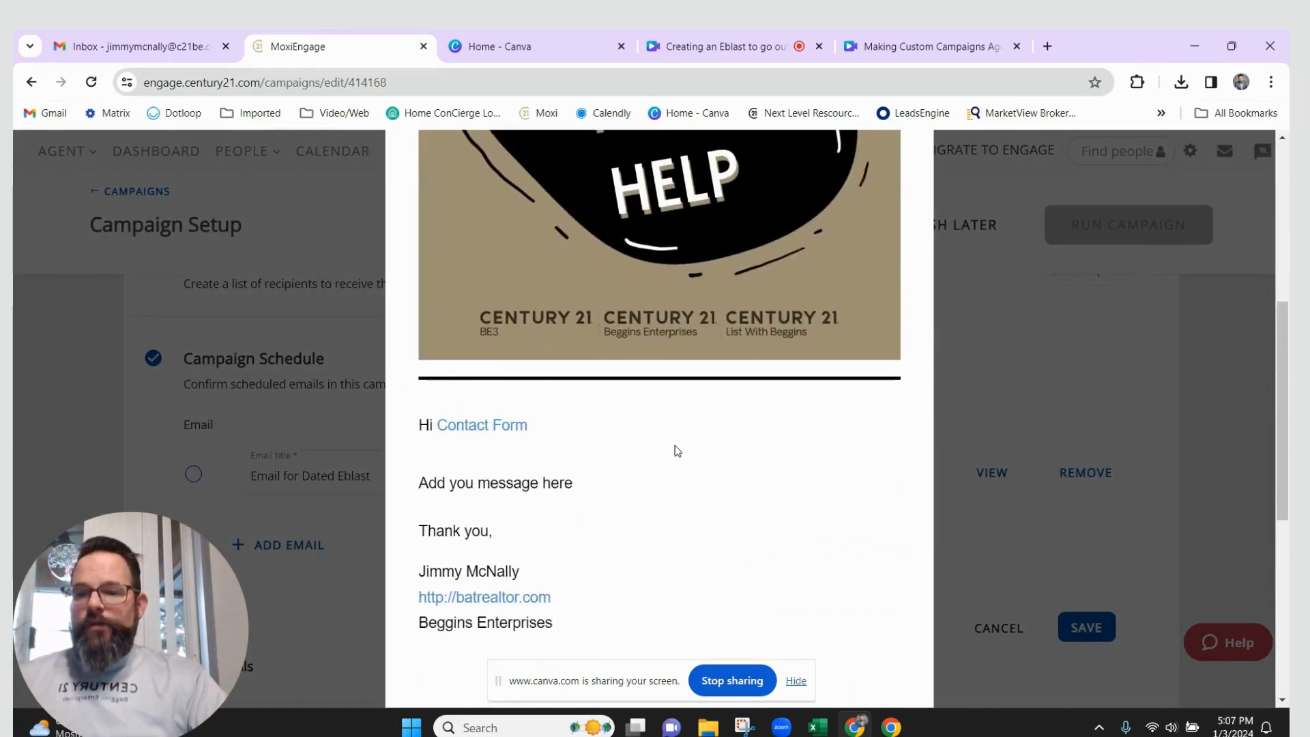
left_click(955, 218)
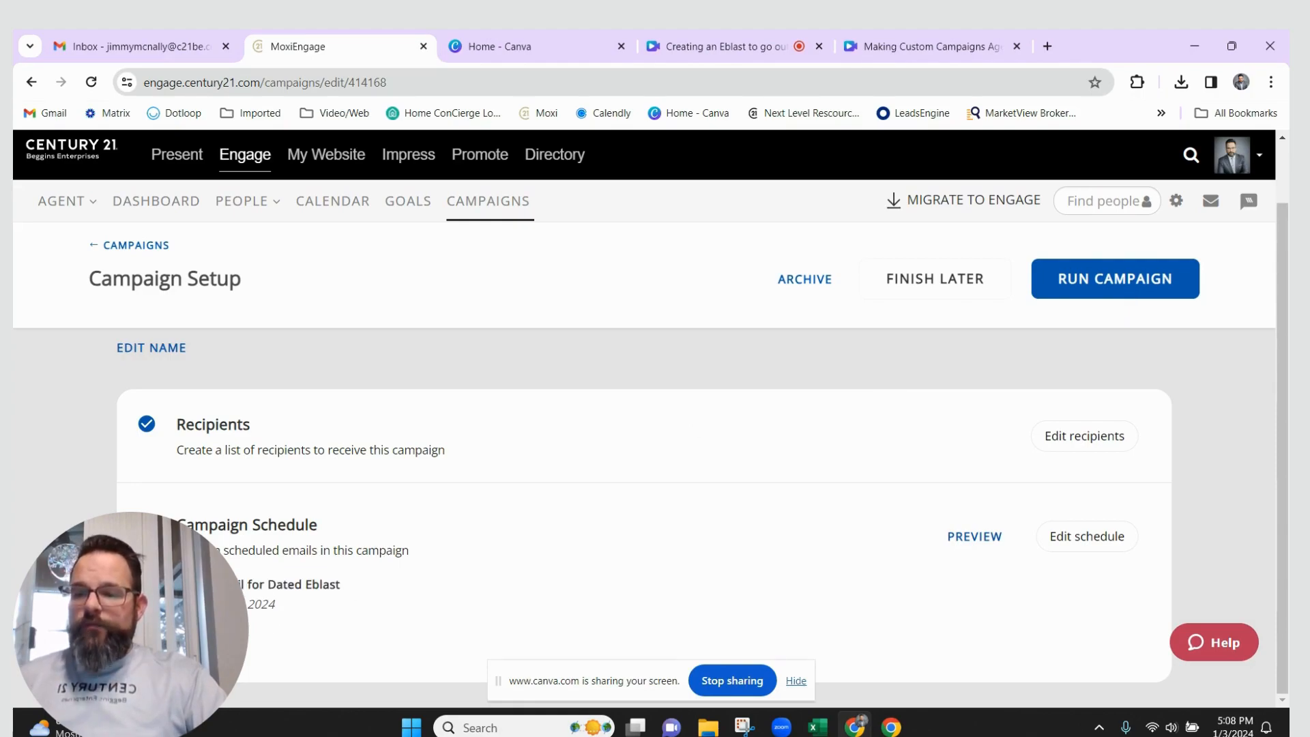
Launch the Dated Eblast campaign with its 01/05/2024 email schedule
left_click_drag(343, 587, 205, 604)
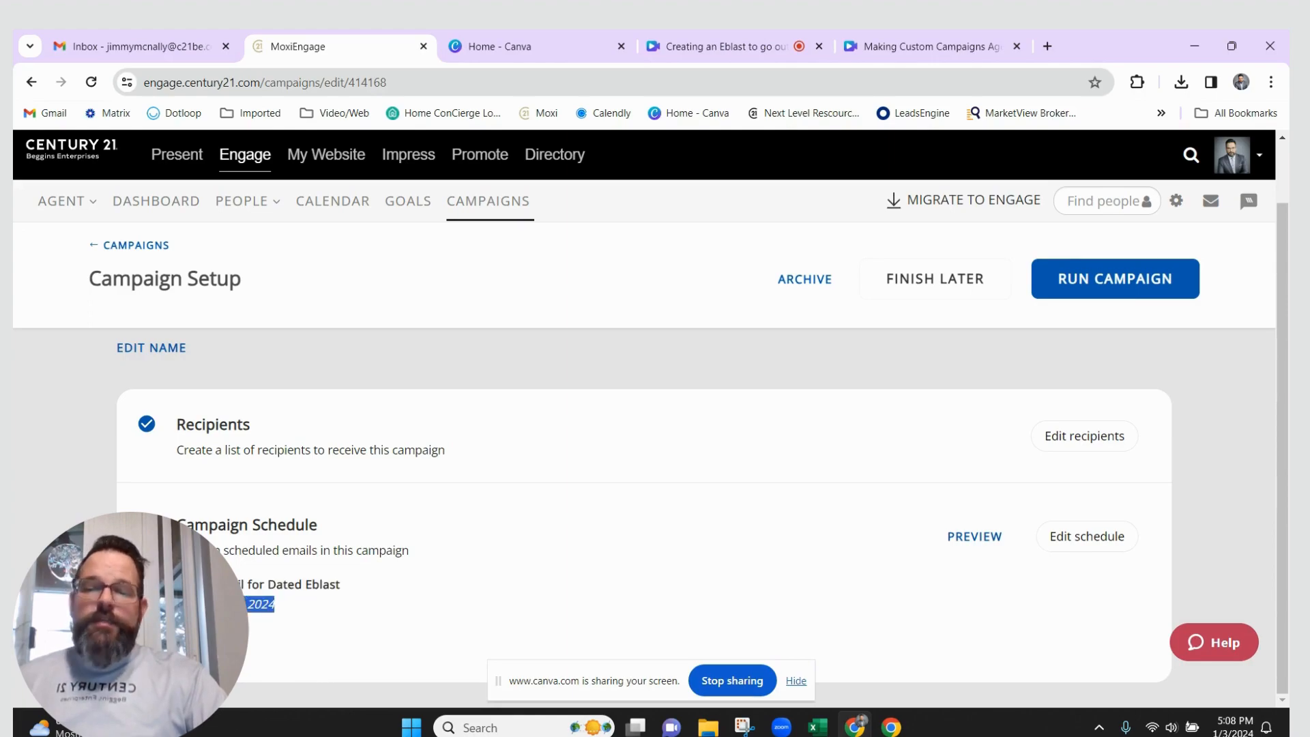
left_click(1119, 276)
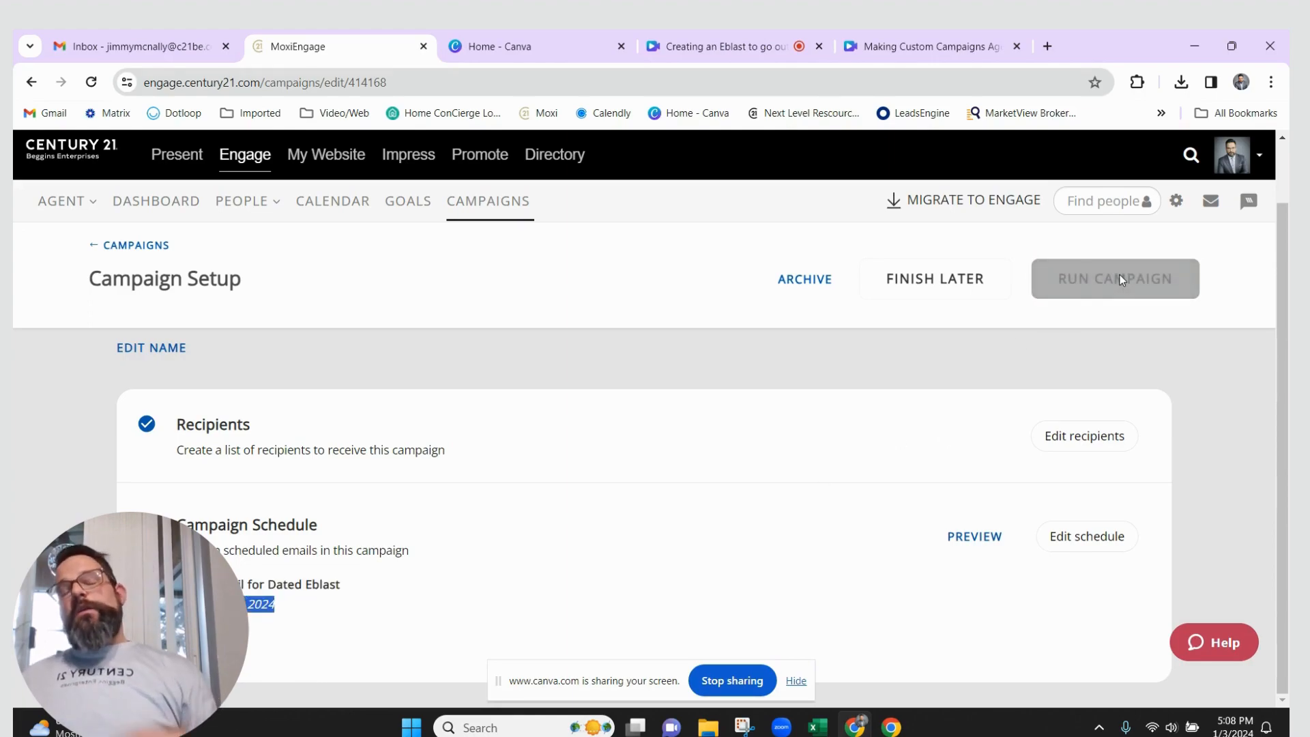